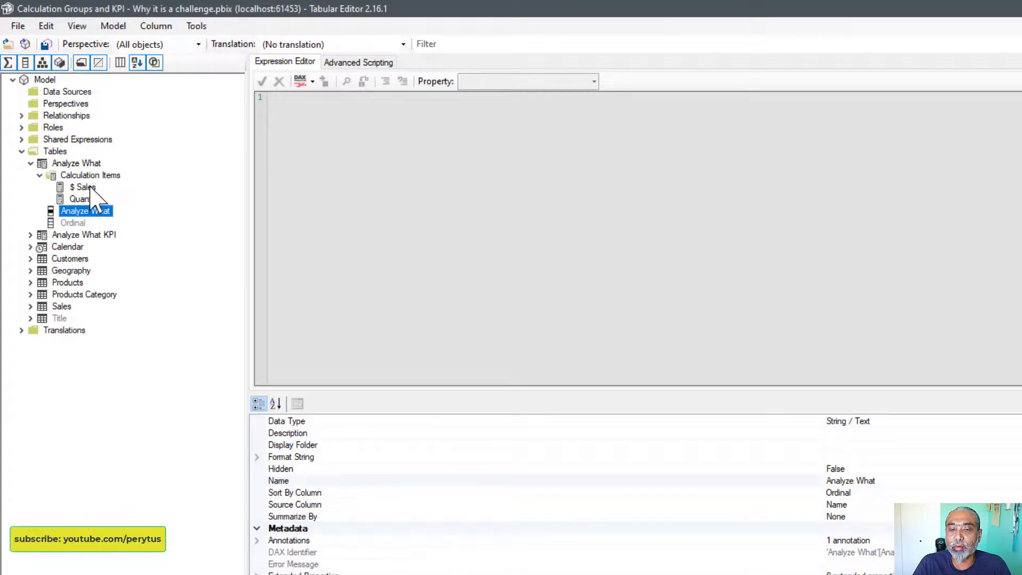
# Step: Examine the expression and format string of the $ Sales calculation item in the Analyze What group
pyautogui.click(88, 188)
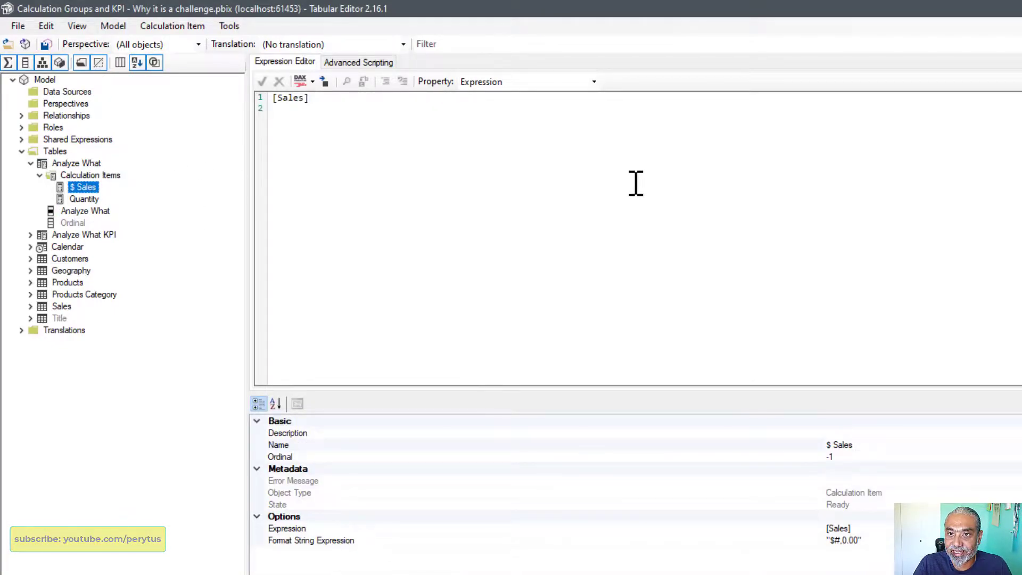
pyautogui.click(479, 198)
pyautogui.scroll(4, 479, 198)
pyautogui.moveTo(390, 107); pyautogui.dragTo(223, 112)
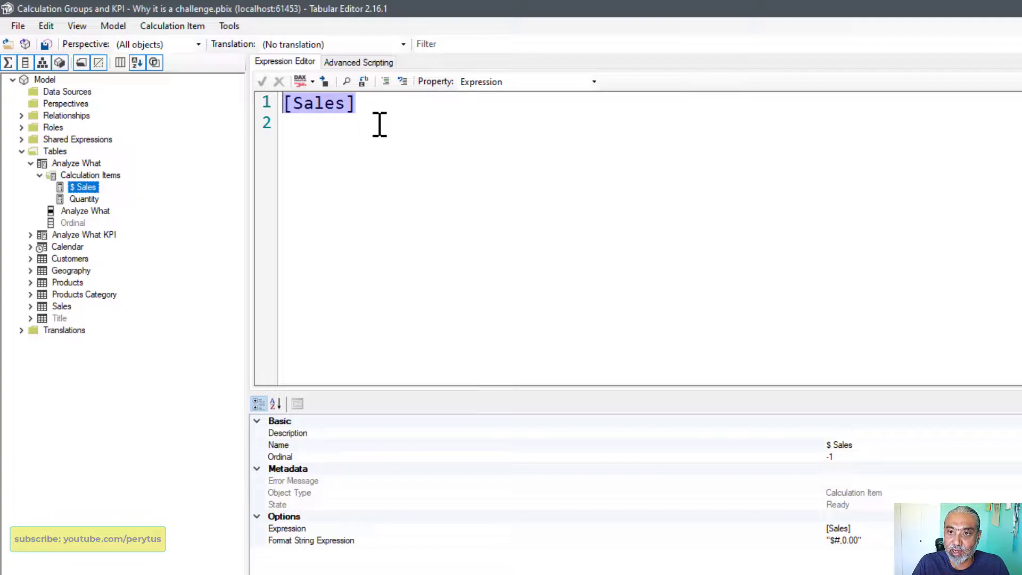
pyautogui.moveTo(865, 542); pyautogui.dragTo(784, 540)
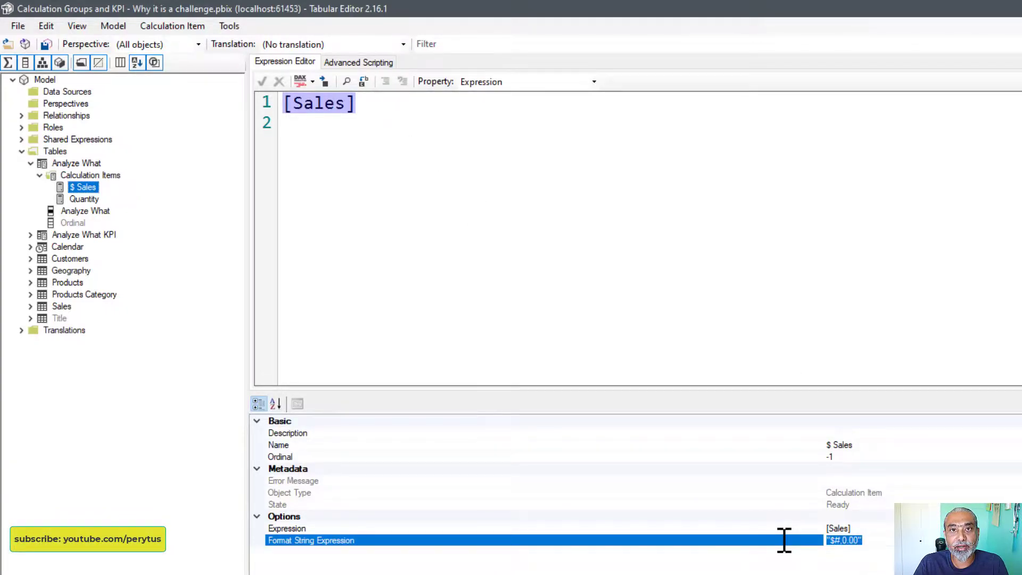
pyautogui.click(840, 541)
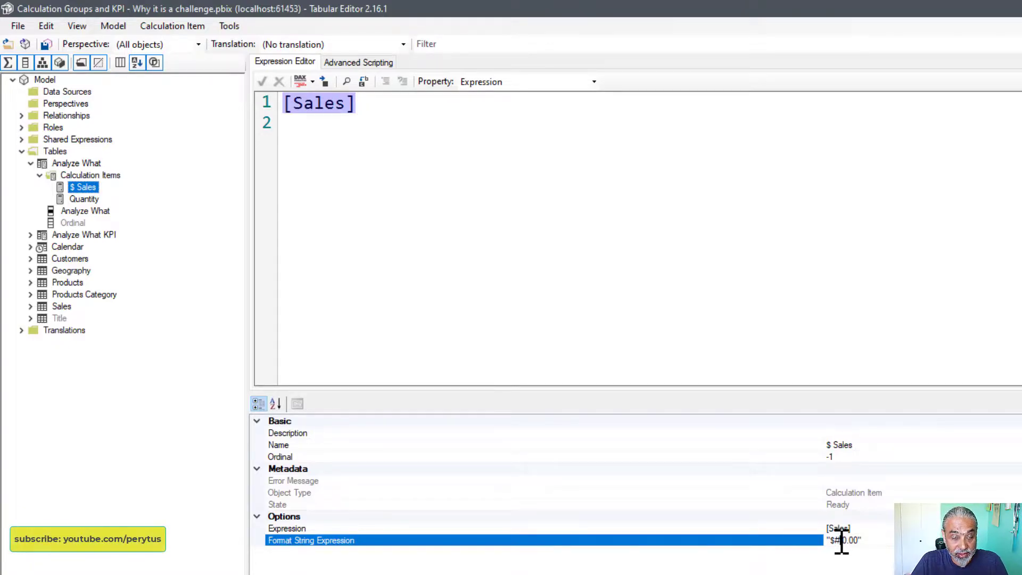
# Step: Examine the expression and format string of the Quantity calculation item in the Analyze What group
pyautogui.click(83, 199)
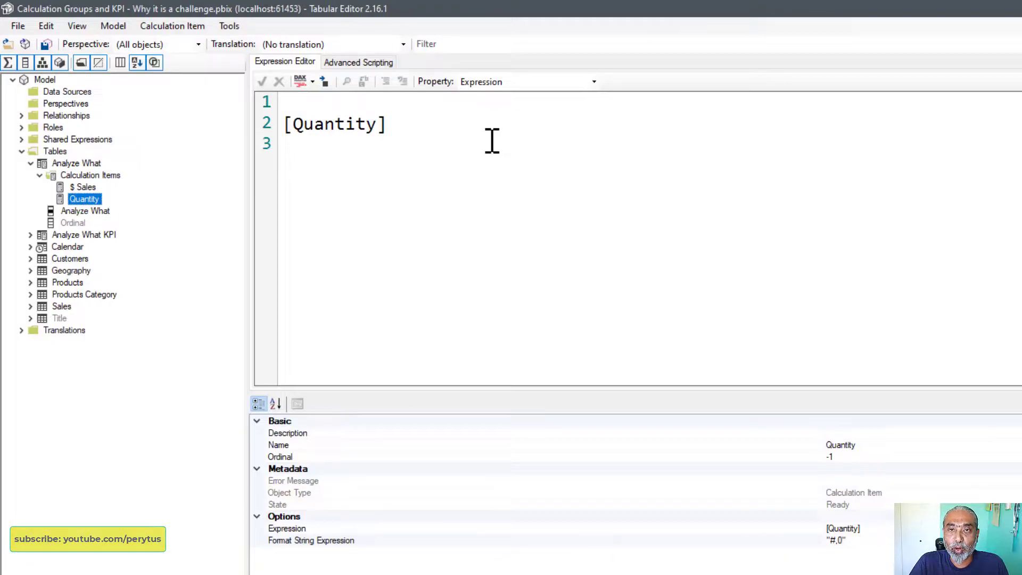
pyautogui.moveTo(408, 147); pyautogui.dragTo(253, 127)
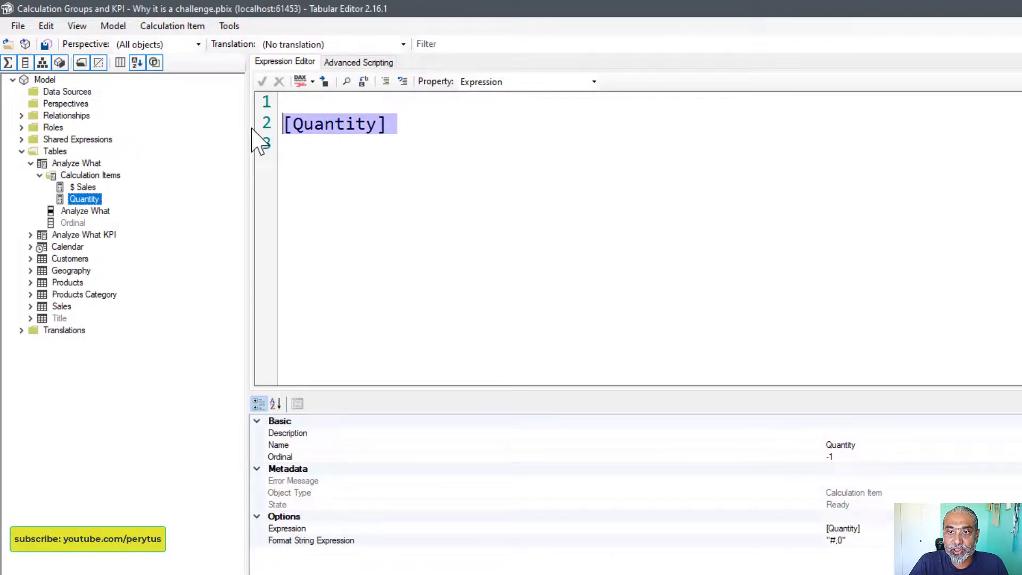
pyautogui.click(847, 540)
pyautogui.moveTo(847, 540); pyautogui.dragTo(810, 546)
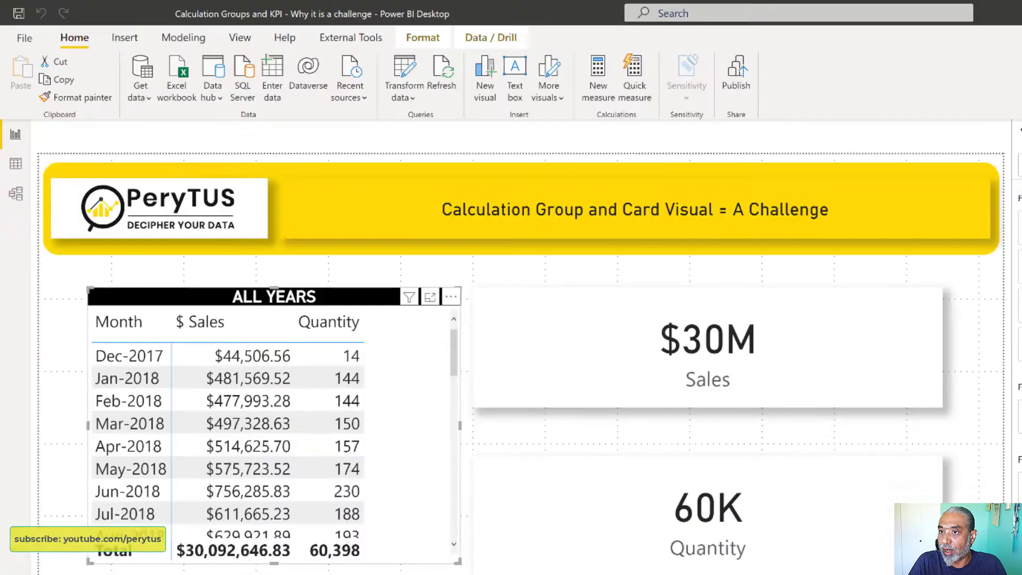
# Step: In the Power BI Desktop report, narrow the Sales and Quantity cards to free space beside them
pyautogui.click(943, 356)
pyautogui.moveTo(934, 347); pyautogui.dragTo(828, 346)
pyautogui.click(939, 521)
pyautogui.moveTo(942, 515); pyautogui.dragTo(786, 495)
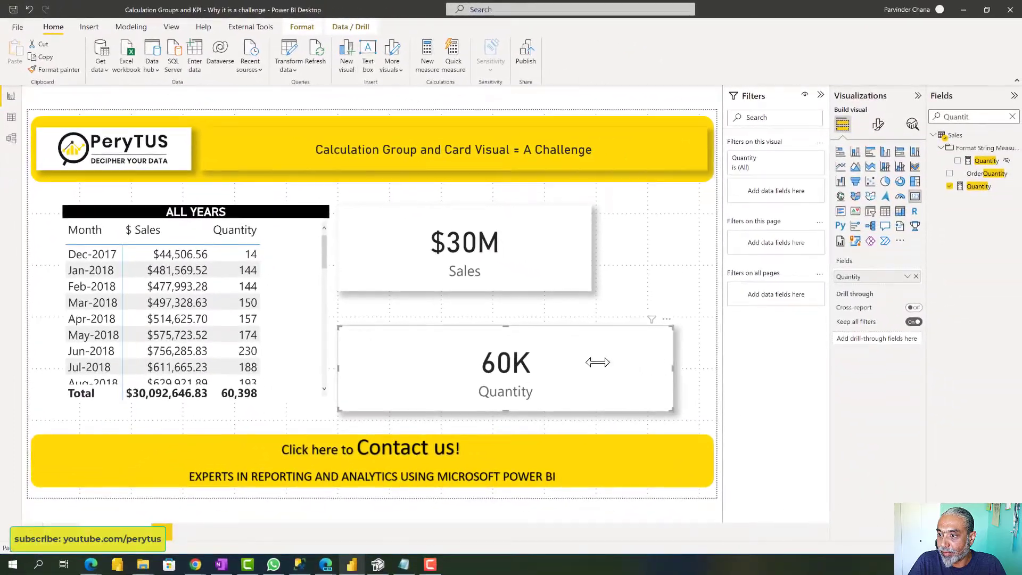
pyautogui.moveTo(561, 353); pyautogui.dragTo(564, 354)
# Step: Clear the field search and add a slicer on the Analyze What field beside the cards, extending it downward
pyautogui.moveTo(980, 116); pyautogui.dragTo(899, 113)
pyautogui.press('BackSpace')
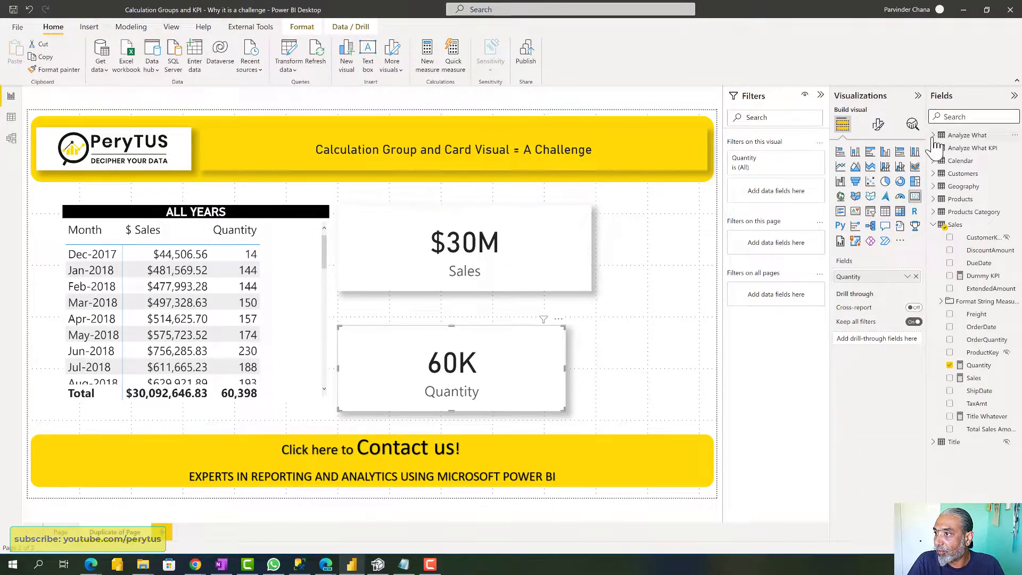
pyautogui.click(982, 147)
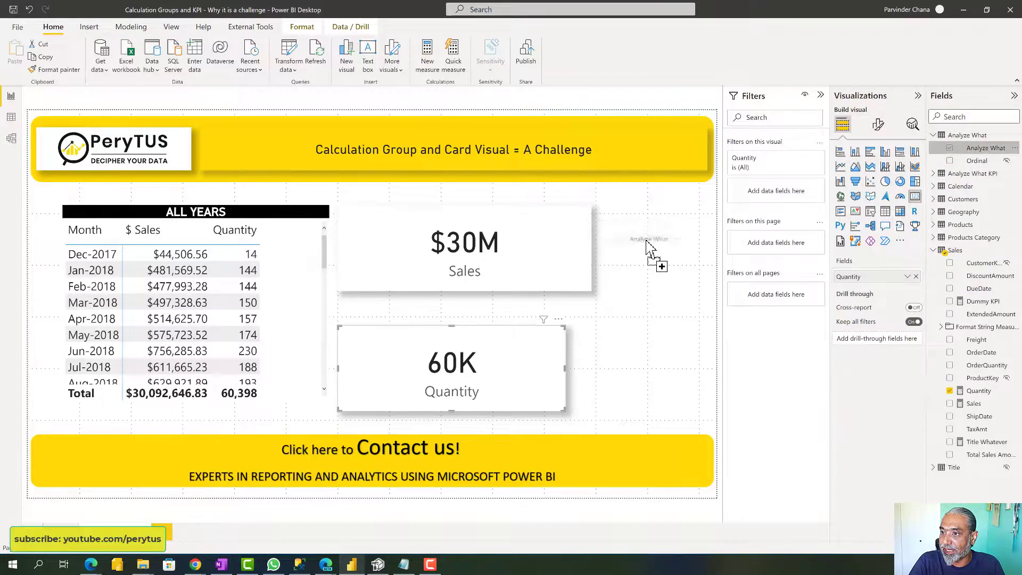
pyautogui.click(870, 211)
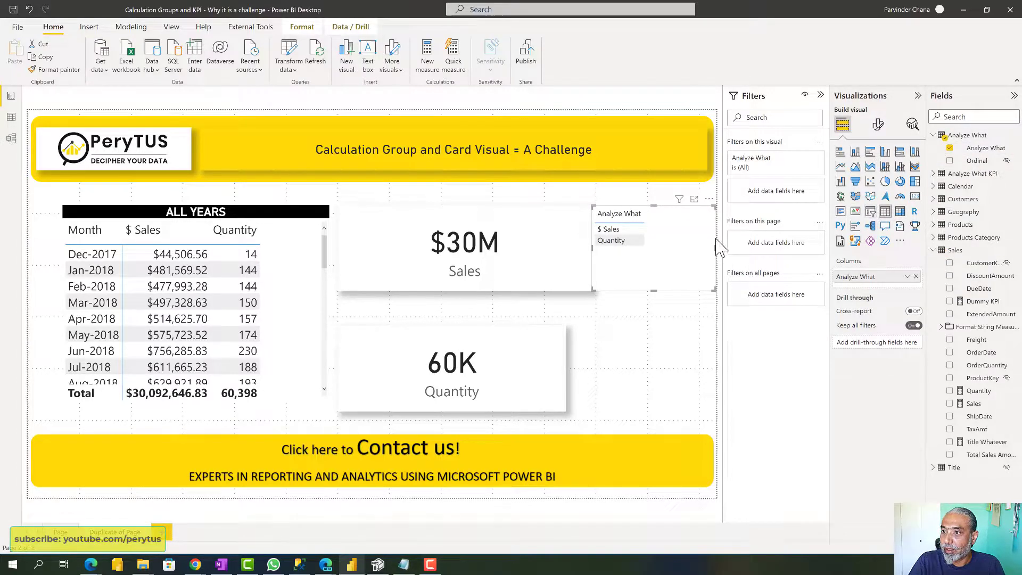
pyautogui.moveTo(653, 290); pyautogui.dragTo(656, 352)
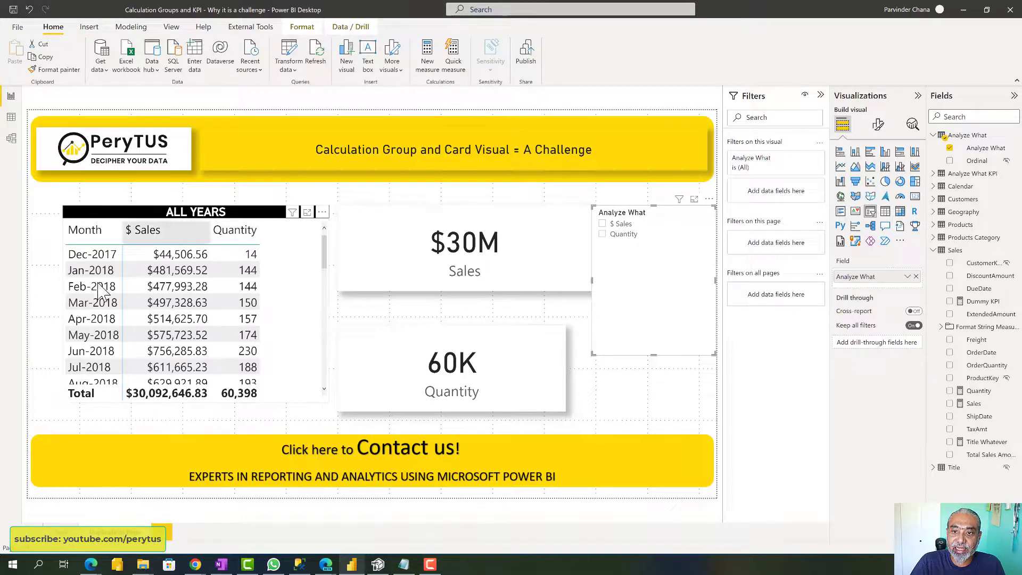
# Step: Test the Analyze What slicer with $ Sales and with Quantity, watching the matrix and cards, and clear the selection
pyautogui.click(614, 226)
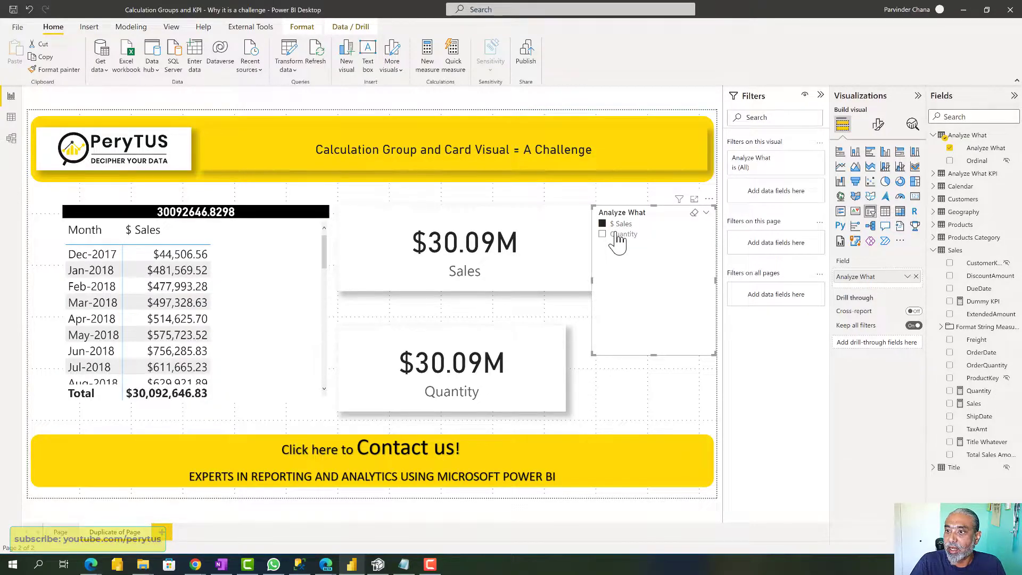
pyautogui.click(617, 235)
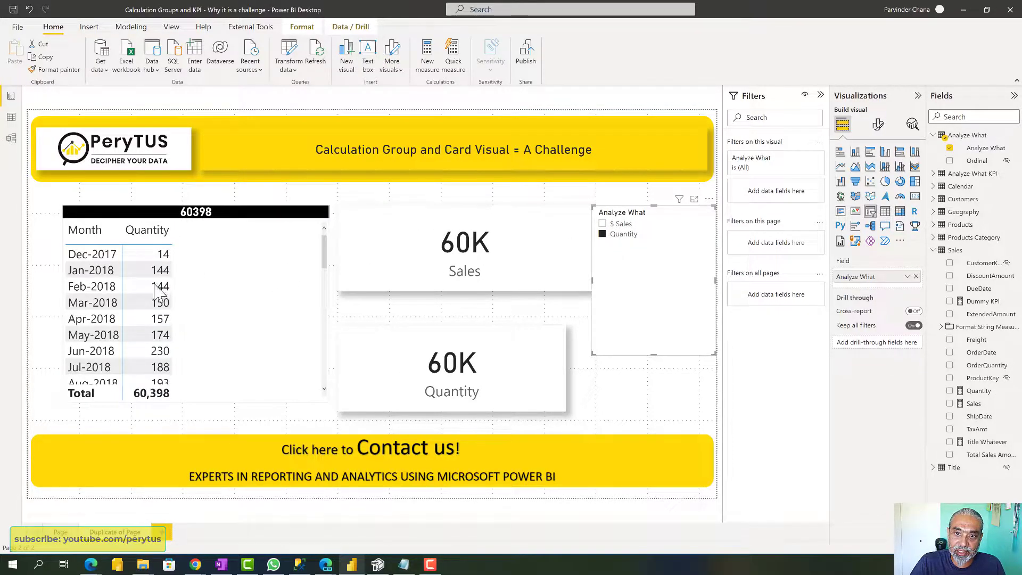
pyautogui.click(619, 234)
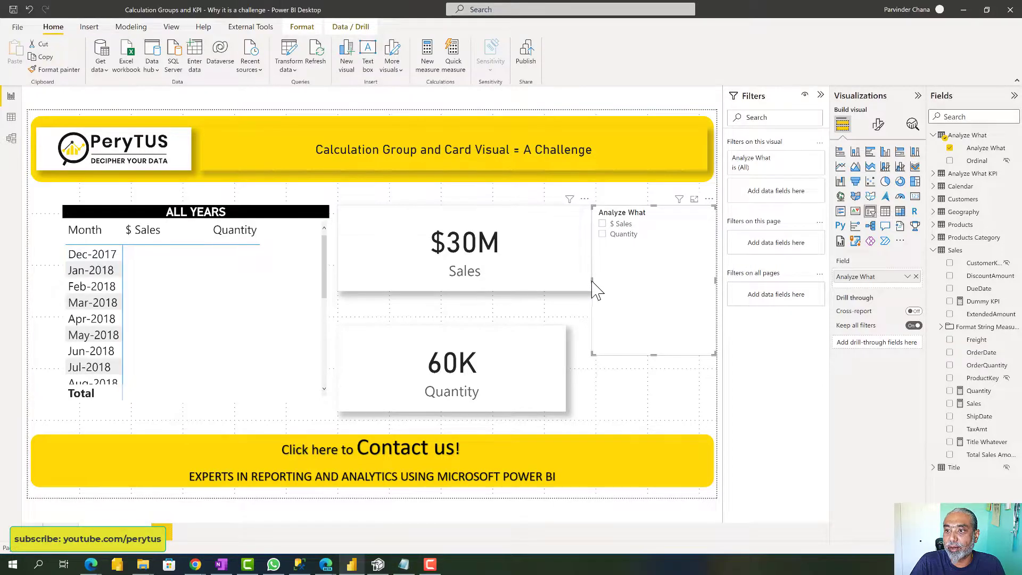
# Step: Narrow the Analyze What slicer and move it clear of the cards, and narrow the Sales card to match the Quantity card's width
pyautogui.moveTo(628, 280); pyautogui.dragTo(632, 280)
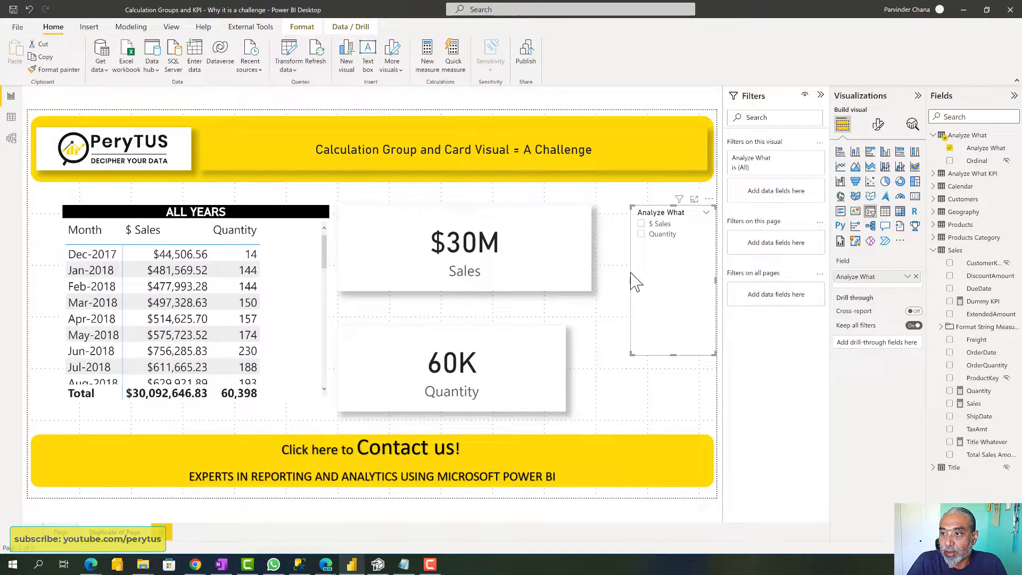
pyautogui.moveTo(655, 296); pyautogui.dragTo(635, 306)
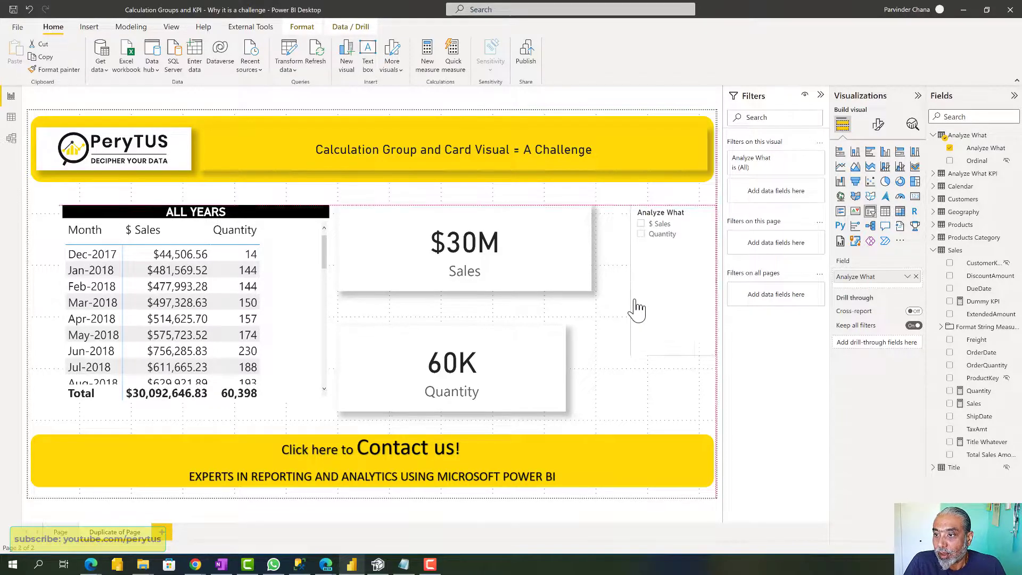
pyautogui.click(269, 219)
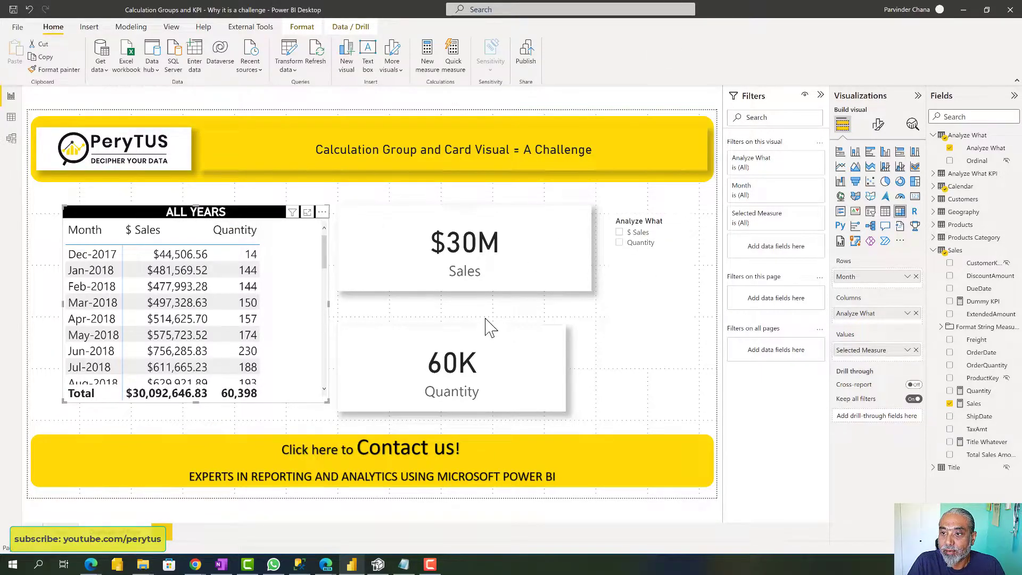
pyautogui.click(595, 259)
pyautogui.moveTo(588, 249); pyautogui.dragTo(564, 260)
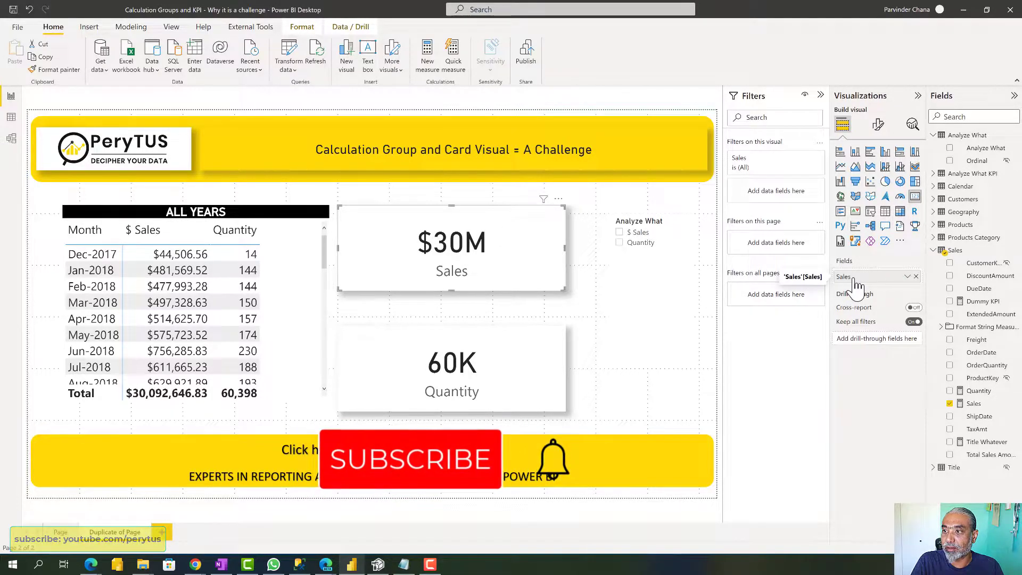
# Step: Check how the Sales and Quantity cards respond to selecting the Mar-2018 and Jul-2018 rows in the matrix
pyautogui.click(456, 394)
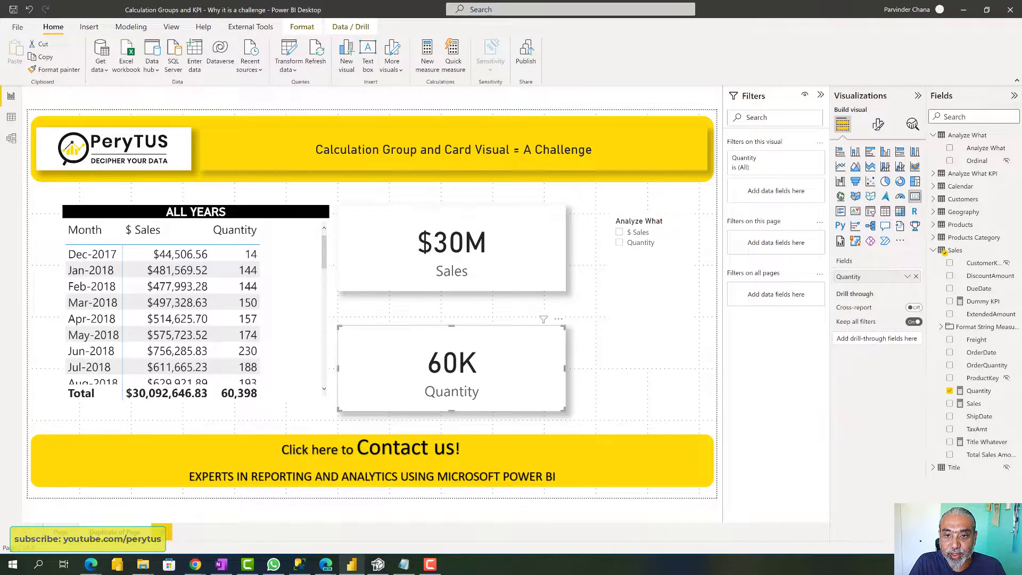
pyautogui.click(86, 306)
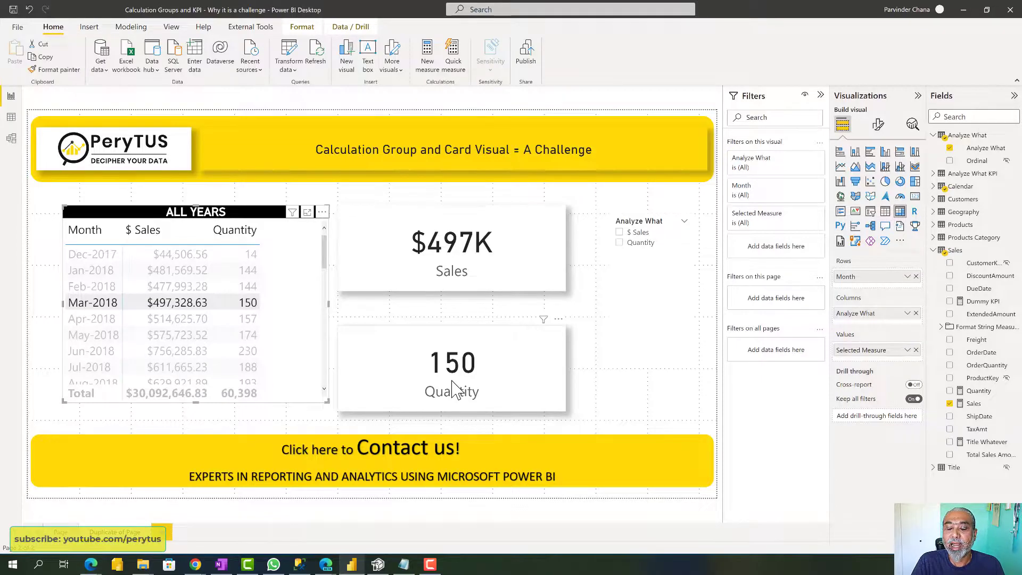
pyautogui.click(89, 367)
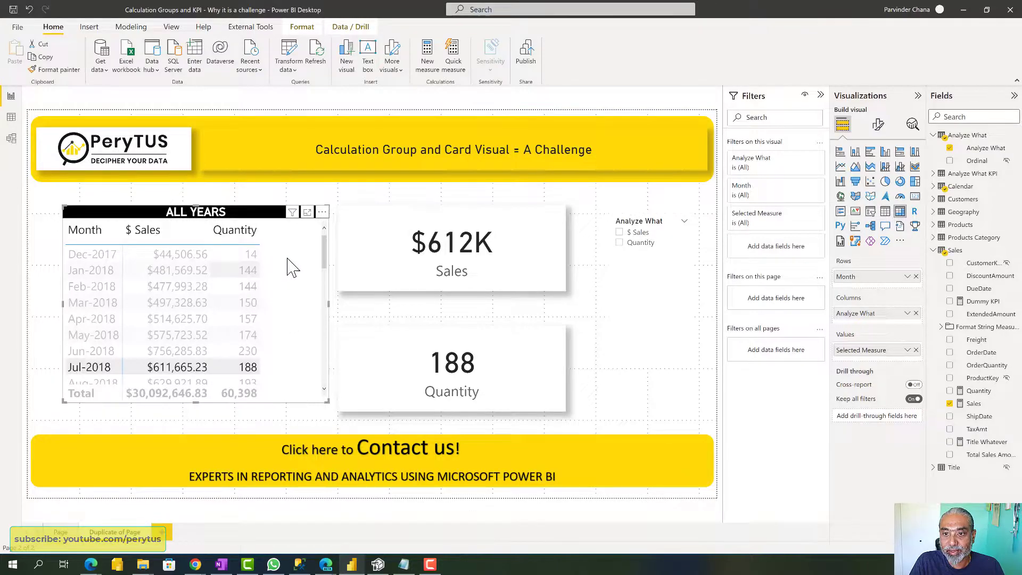
# Step: Check how both cards respond to selecting the matrix's $ Sales and Quantity columns, and clear the selection
pyautogui.click(164, 234)
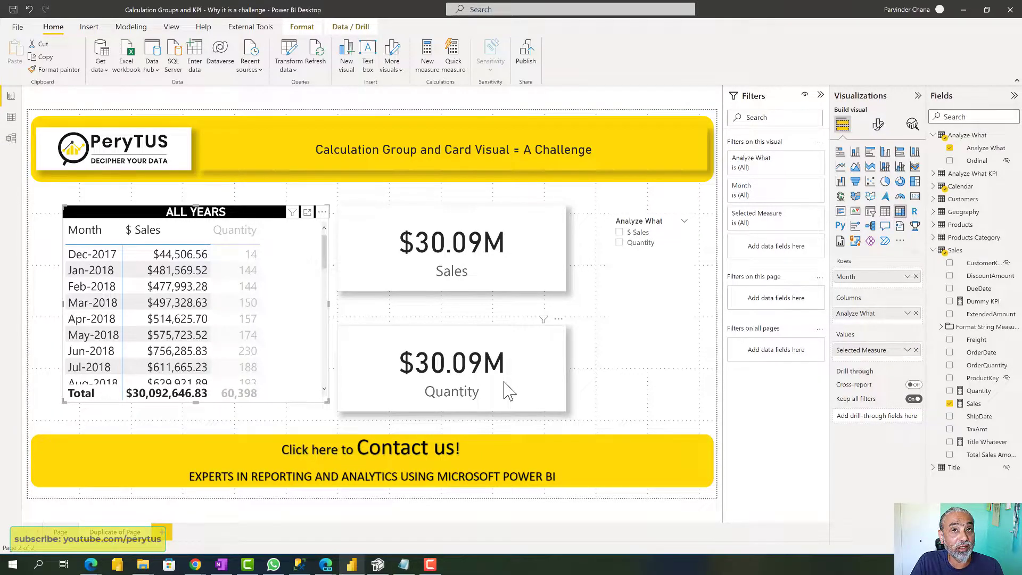
pyautogui.click(242, 232)
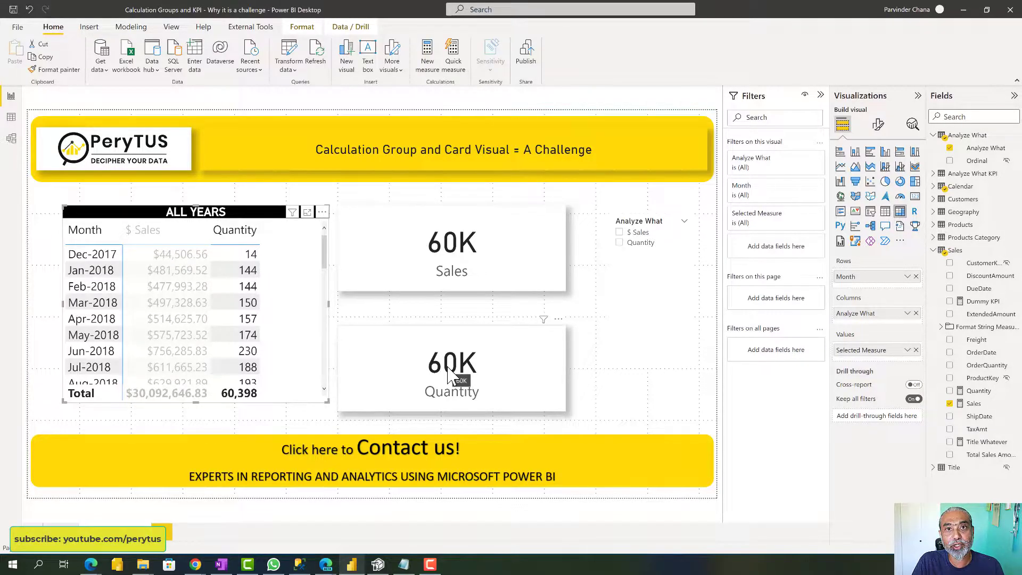
pyautogui.click(313, 331)
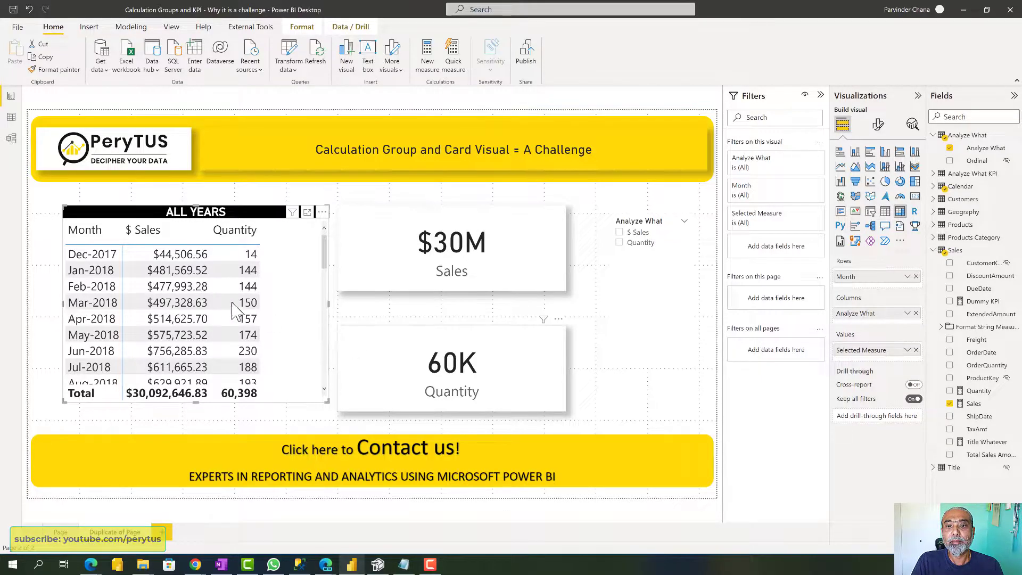
# Step: Compare the cards under the matrix's Mar-2018 row selection and under the slicer's Quantity selection, clearing each one
pyautogui.click(90, 309)
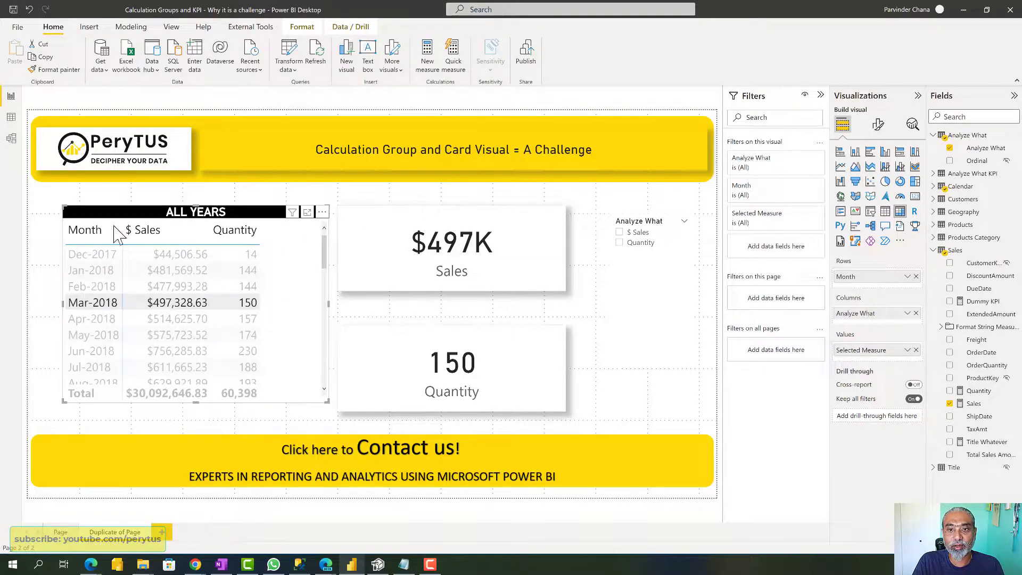
pyautogui.click(273, 335)
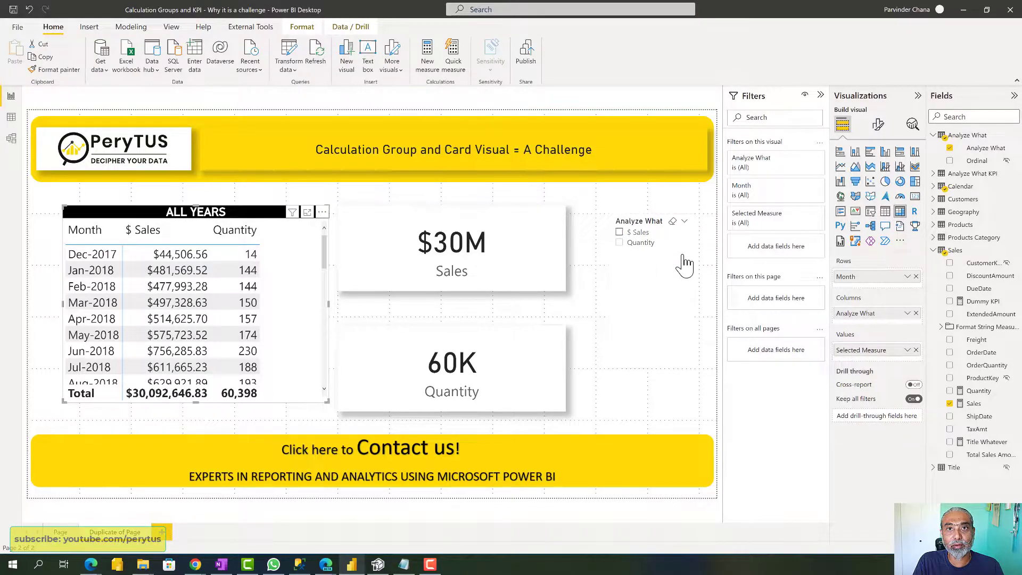
pyautogui.click(637, 243)
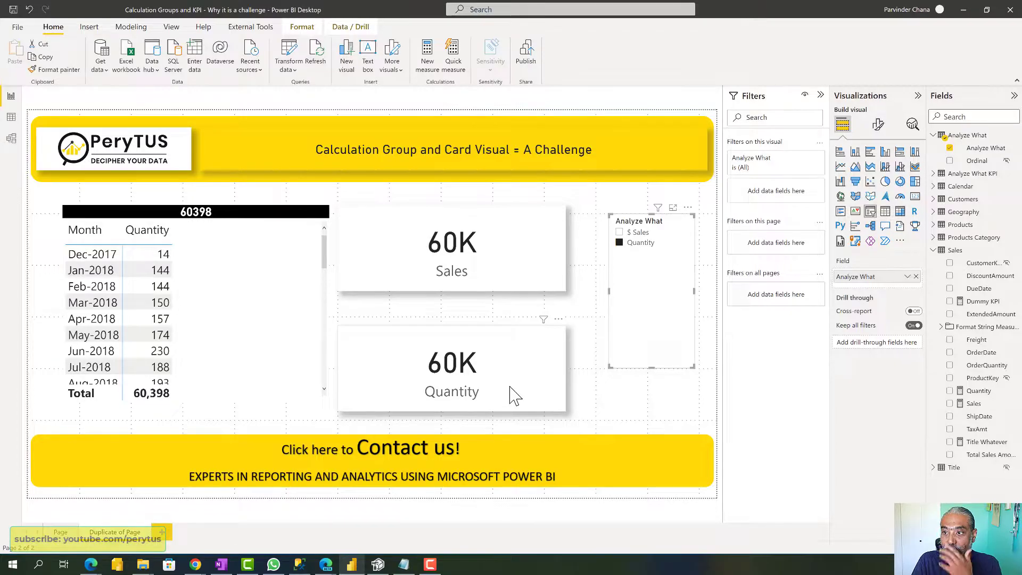
pyautogui.click(632, 244)
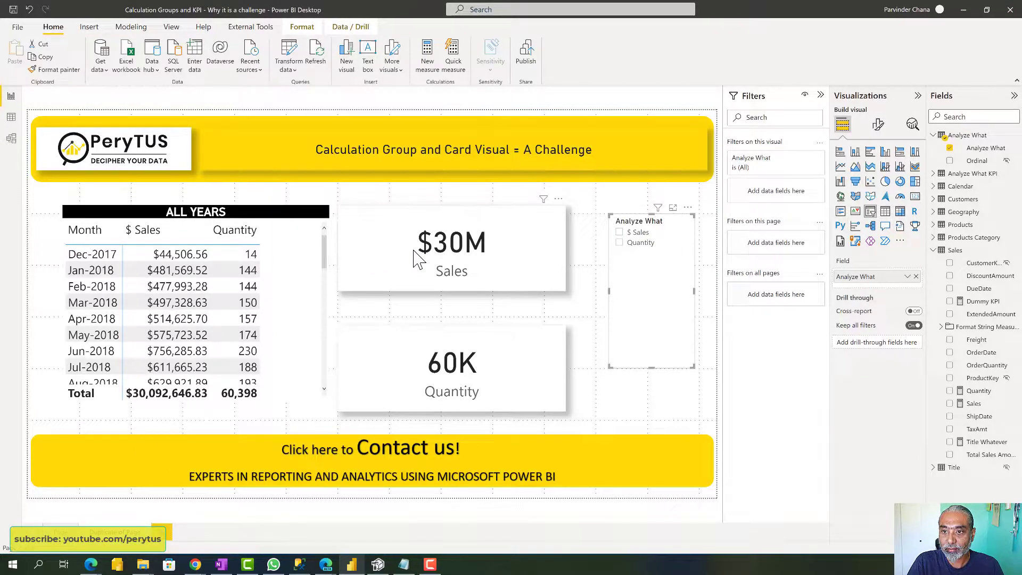
# Step: In Tabular Editor, expand the Analyze What KPI calculation group and compare its precedence with that of Analyze What
pyautogui.click(377, 564)
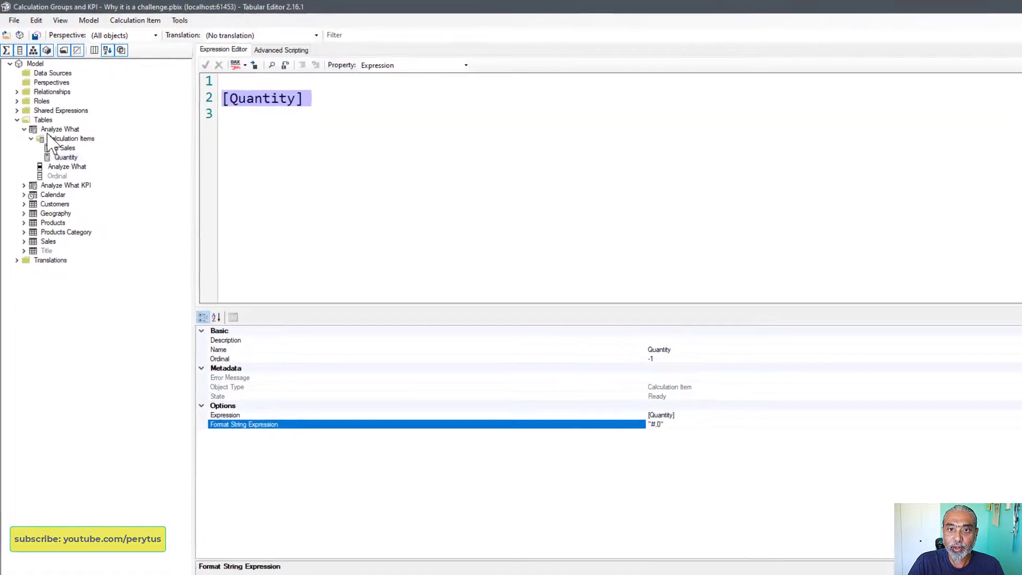
pyautogui.click(30, 162)
pyautogui.click(30, 174)
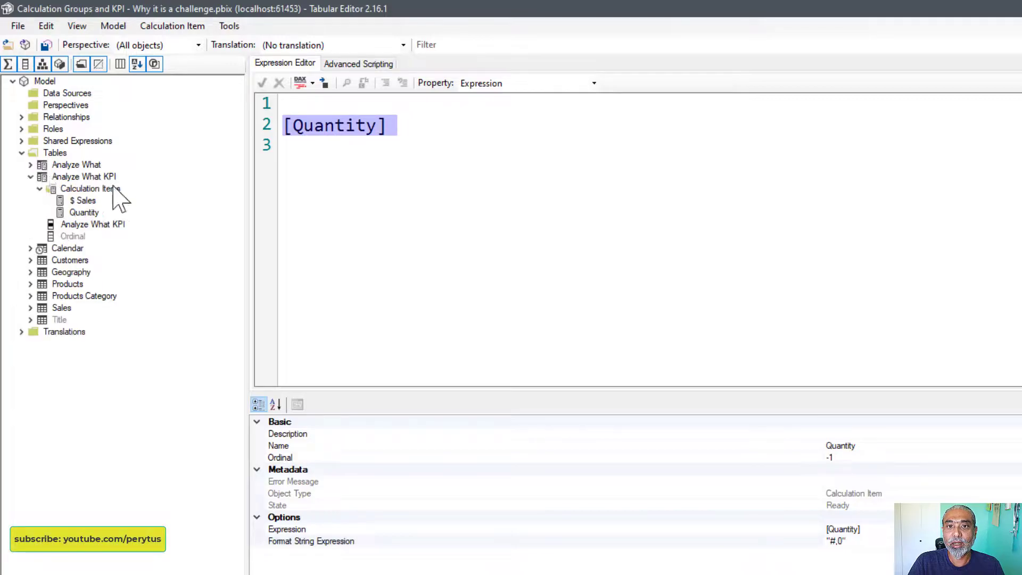
pyautogui.click(97, 179)
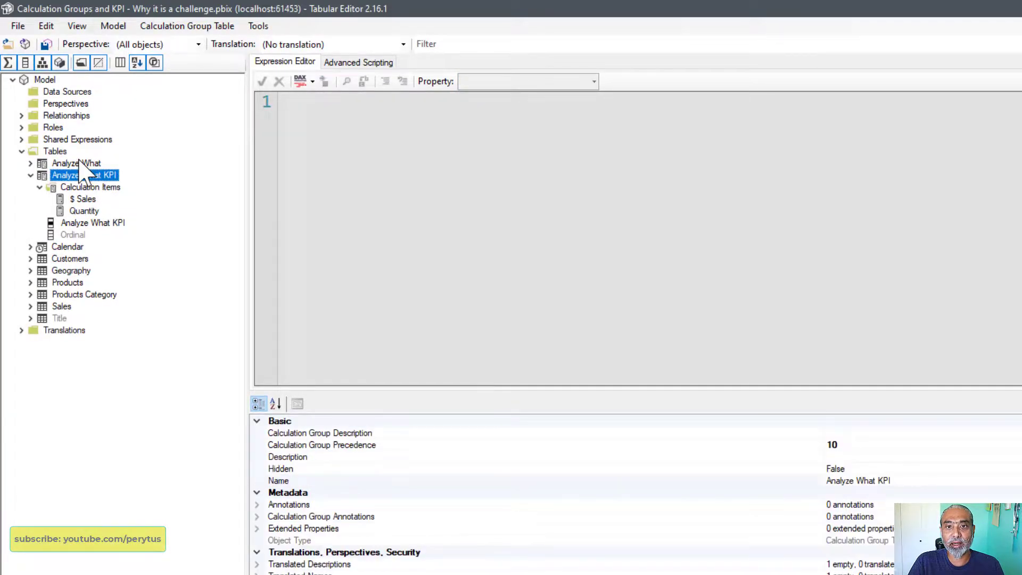
pyautogui.click(74, 163)
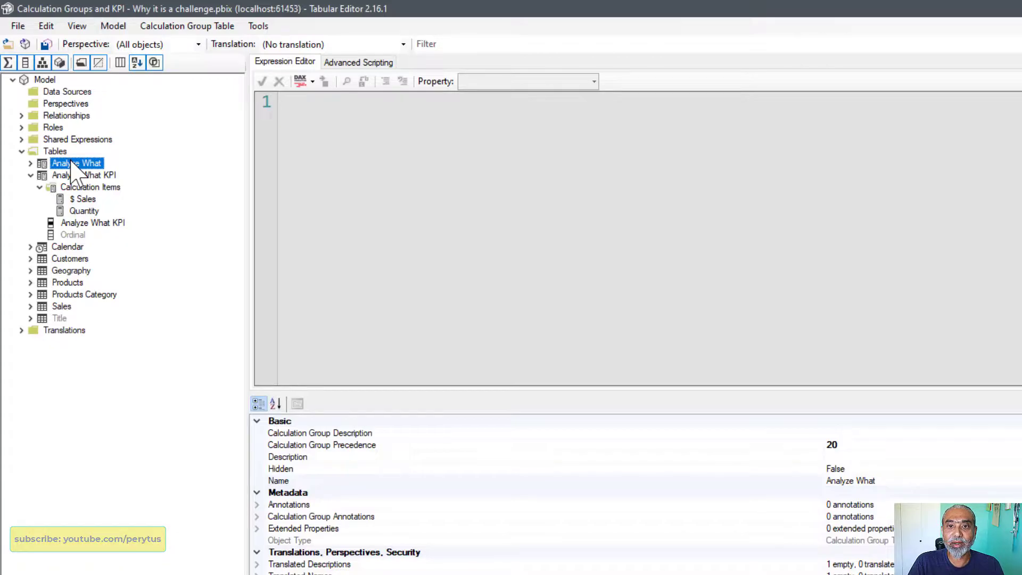
pyautogui.click(84, 176)
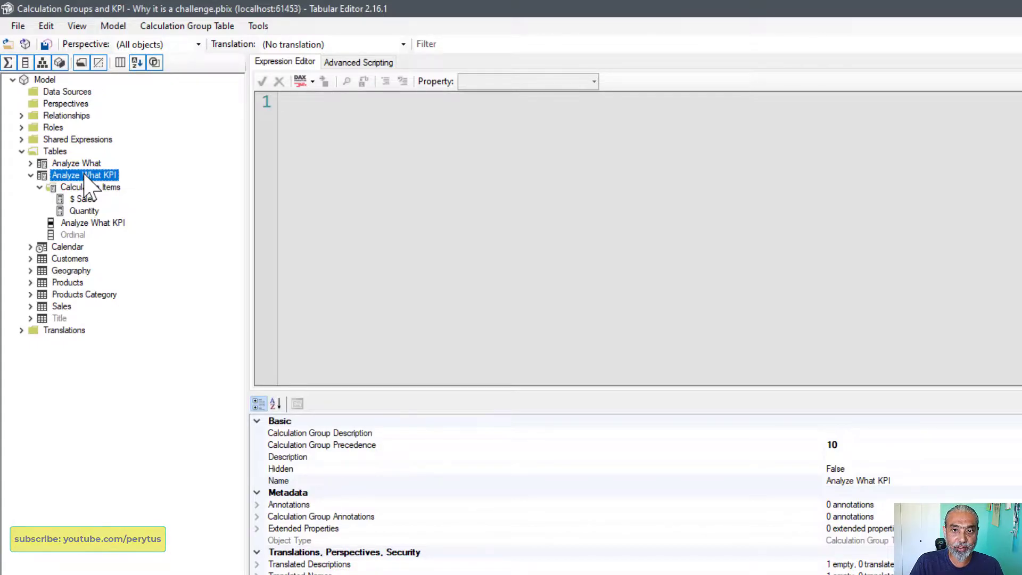
# Step: Review the DAX expressions of the $ Sales and Quantity calculation items in the Analyze What KPI group
pyautogui.click(82, 202)
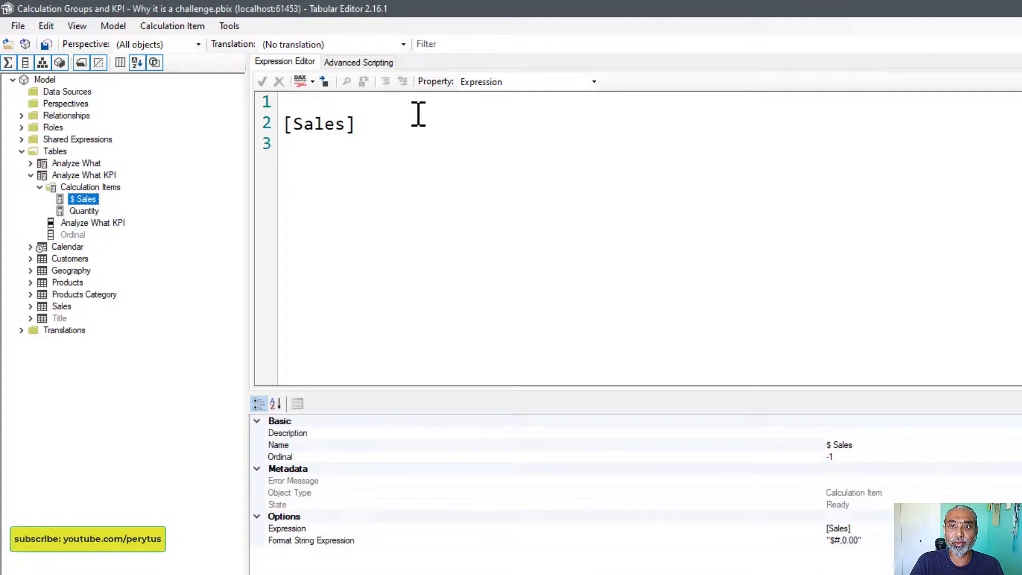
pyautogui.click(260, 127)
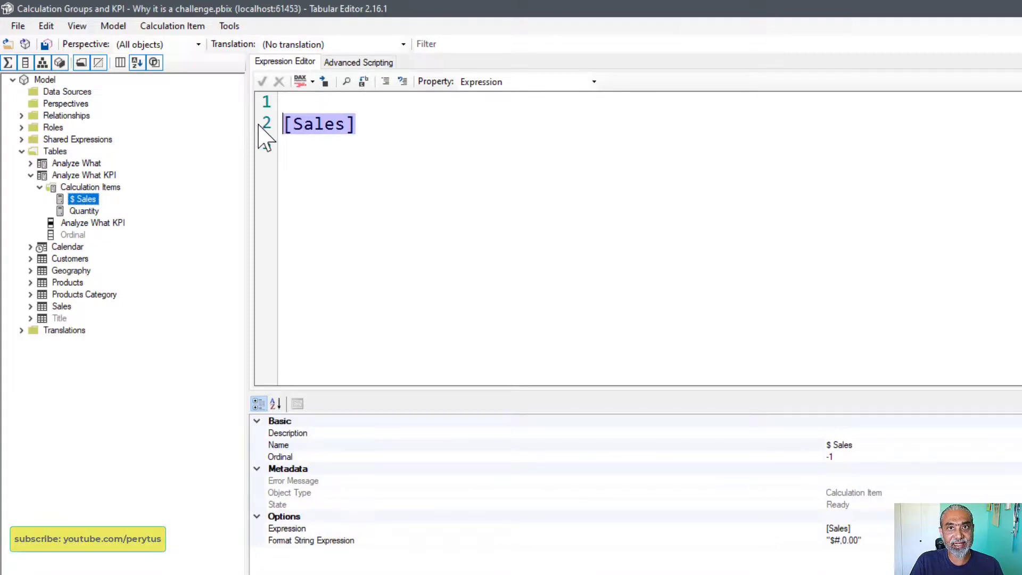
pyautogui.click(79, 214)
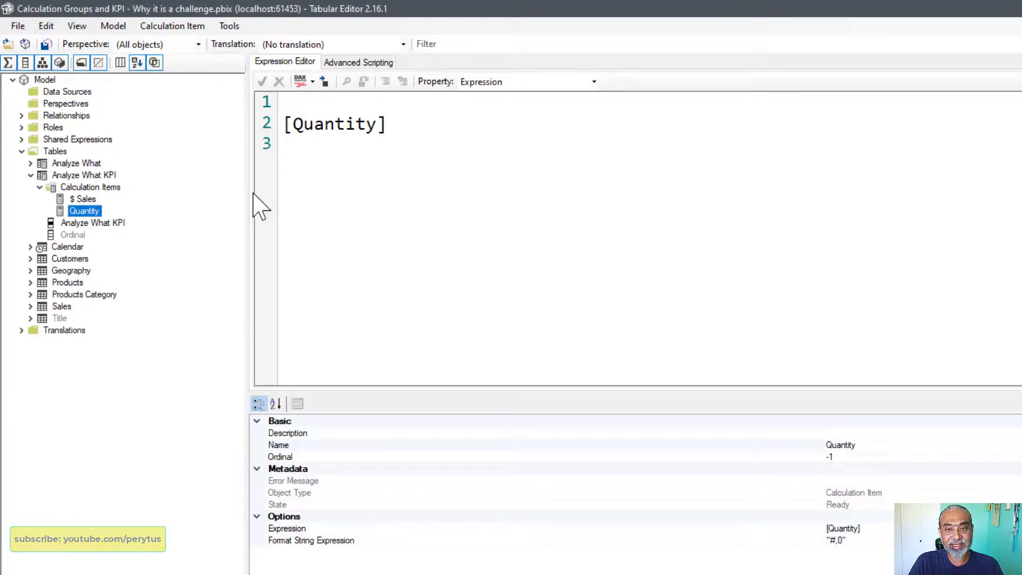
# Step: Compare the Calculation Group Precedence of Analyze What with that of Analyze What KPI
pyautogui.click(87, 163)
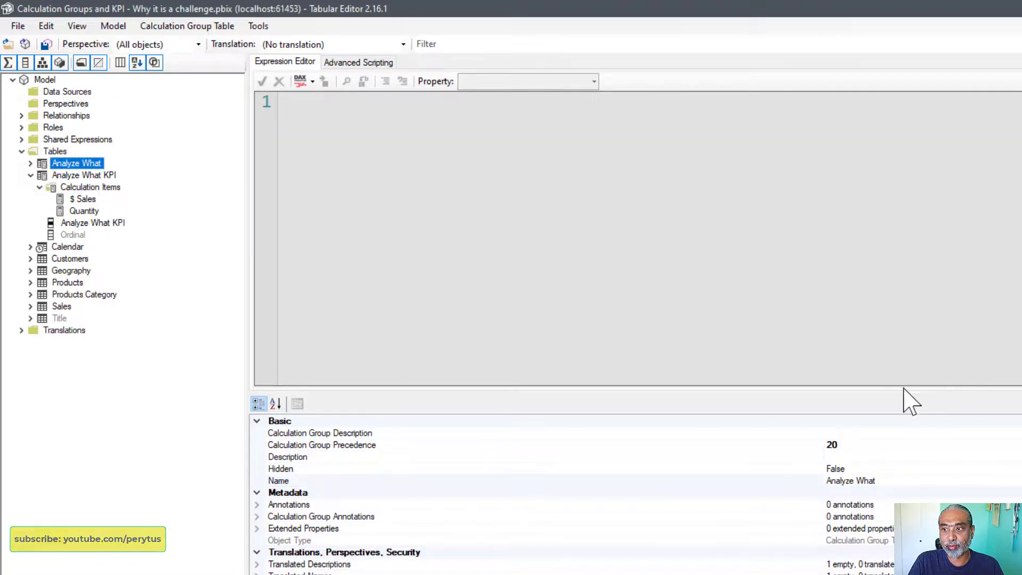
pyautogui.click(356, 447)
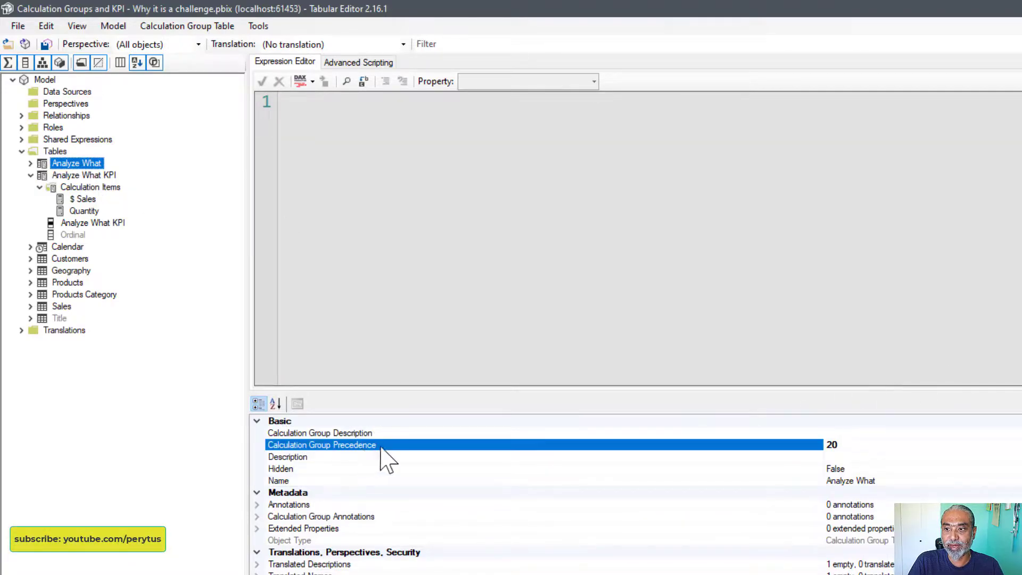
pyautogui.click(860, 445)
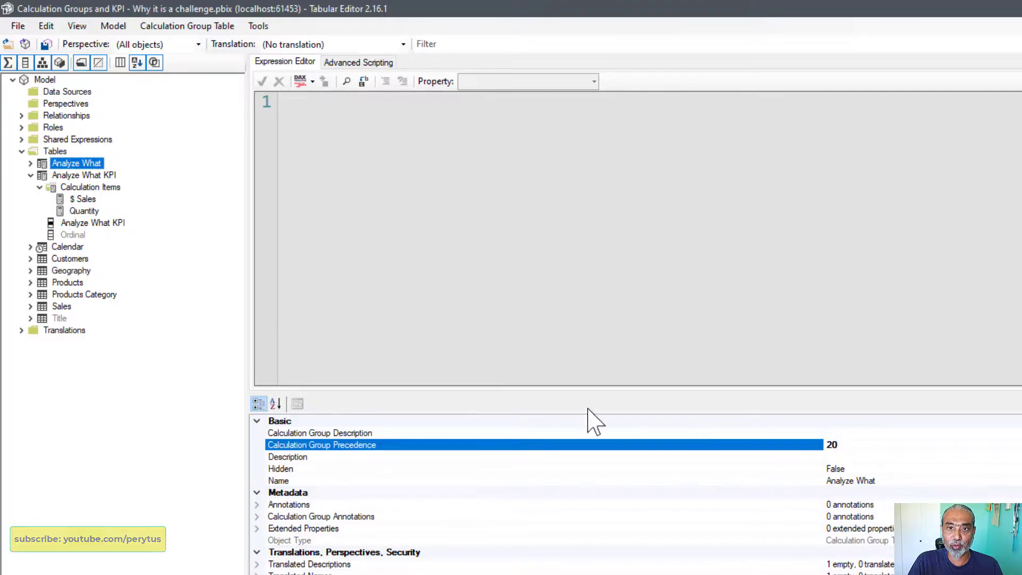
pyautogui.click(84, 177)
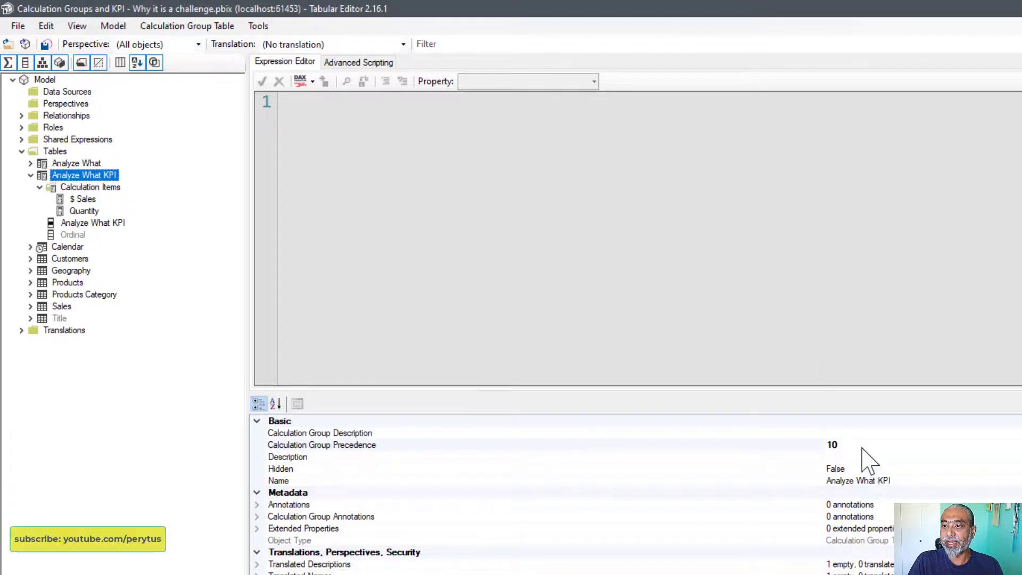
# Step: Set the Calculation Group Precedence of Analyze What KPI to 50
pyautogui.click(861, 445)
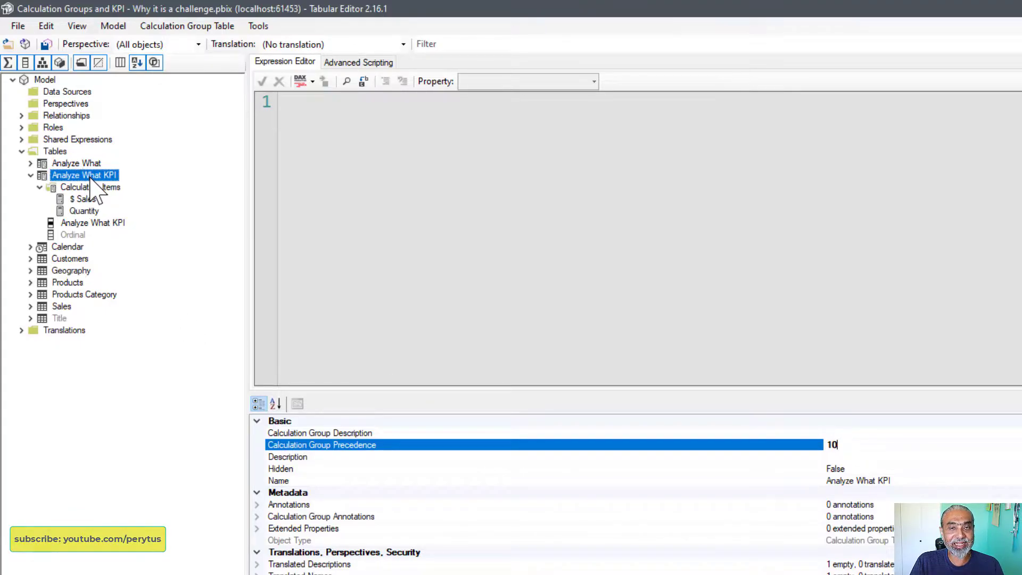
pyautogui.moveTo(841, 445); pyautogui.dragTo(785, 445)
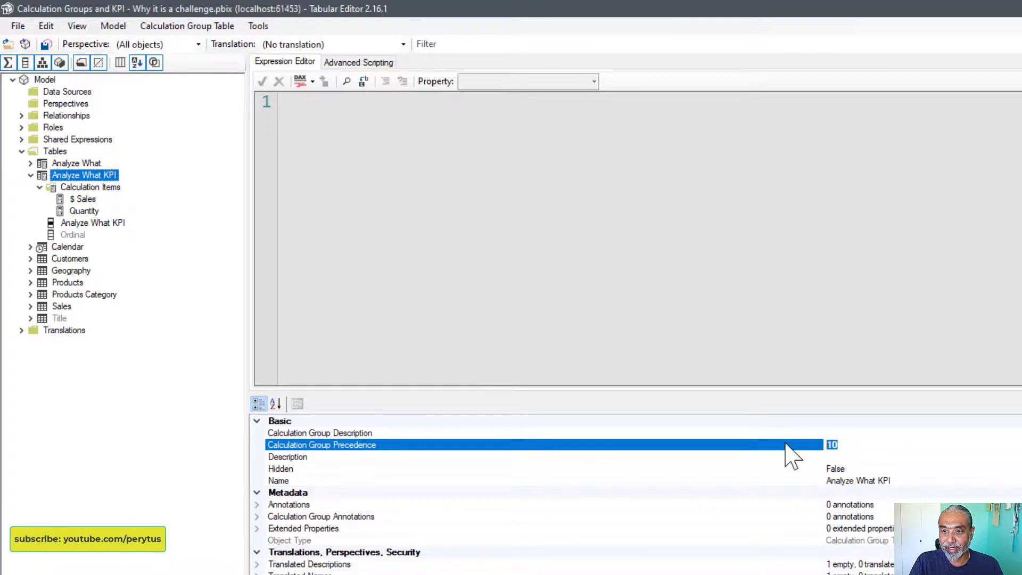
pyautogui.write('50')
pyautogui.press('Return')
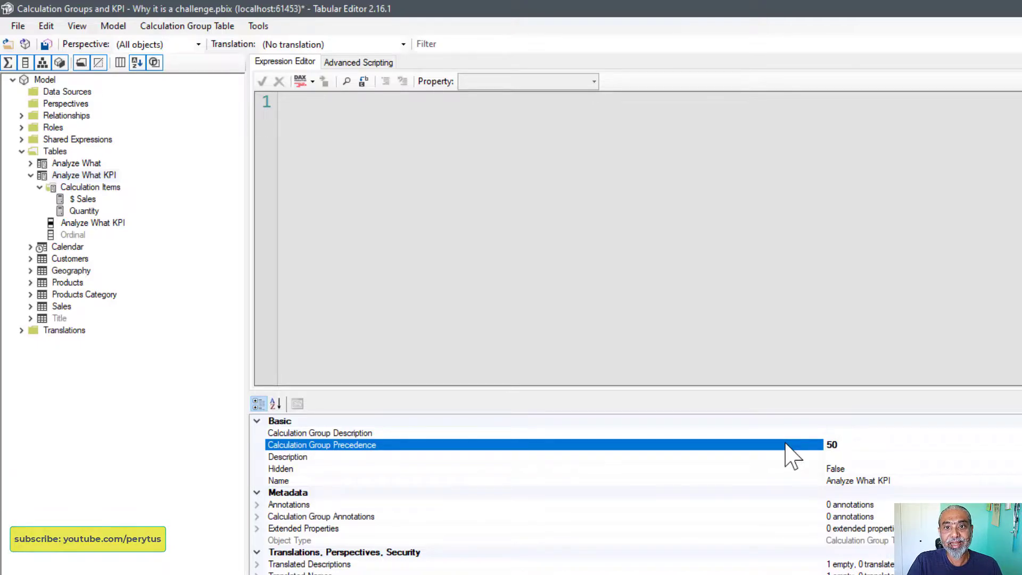
# Step: Check the changed precedence of Analyze What KPI against that of the Analyze What calculation group
pyautogui.click(83, 175)
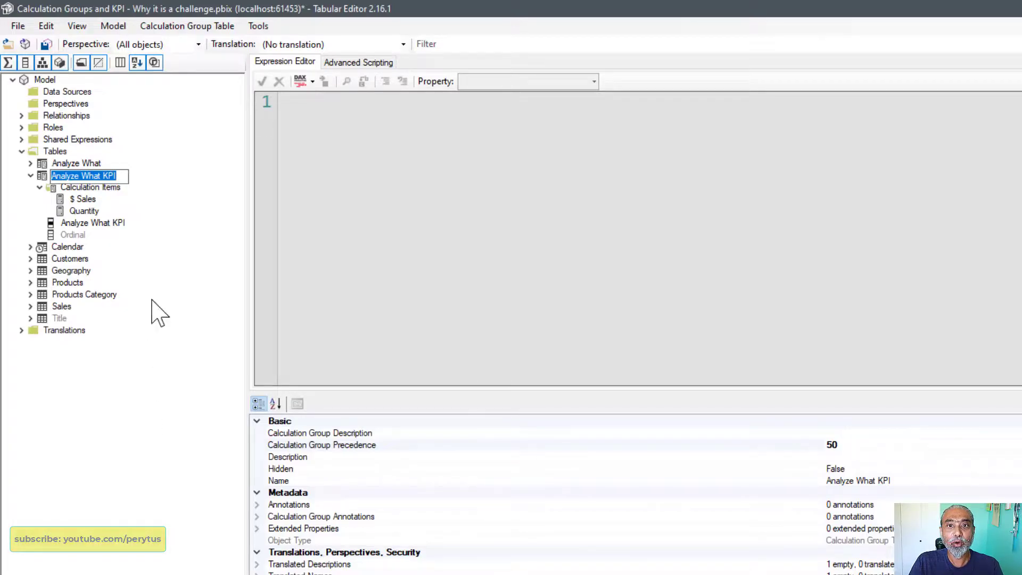
pyautogui.click(187, 316)
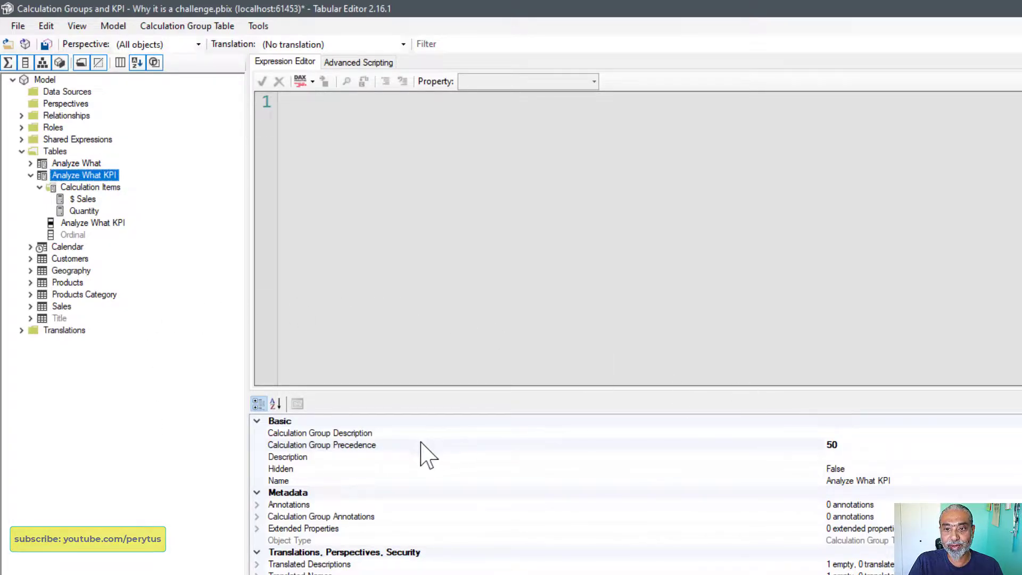
pyautogui.press('Up')
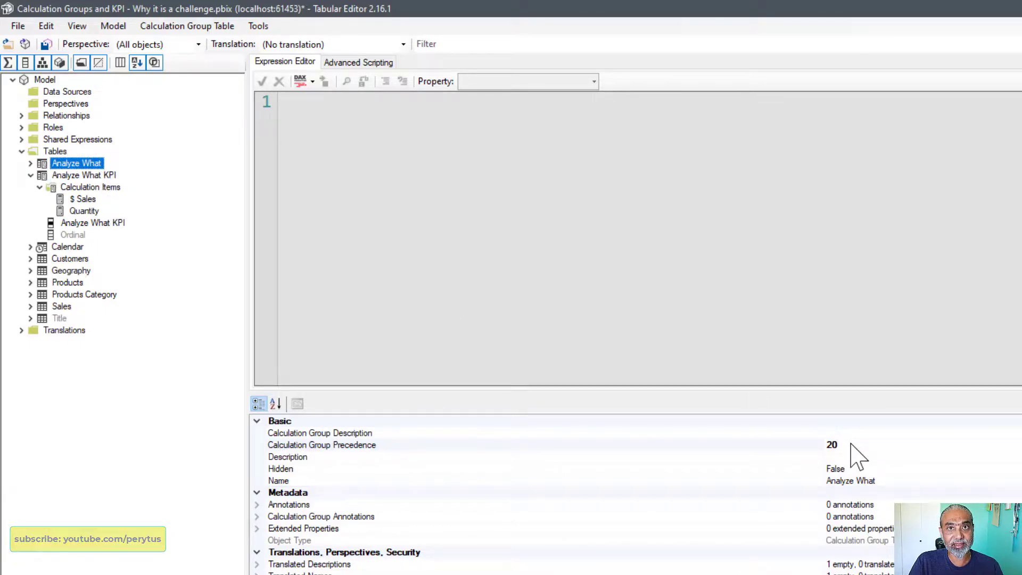
pyautogui.click(850, 444)
pyautogui.click(84, 177)
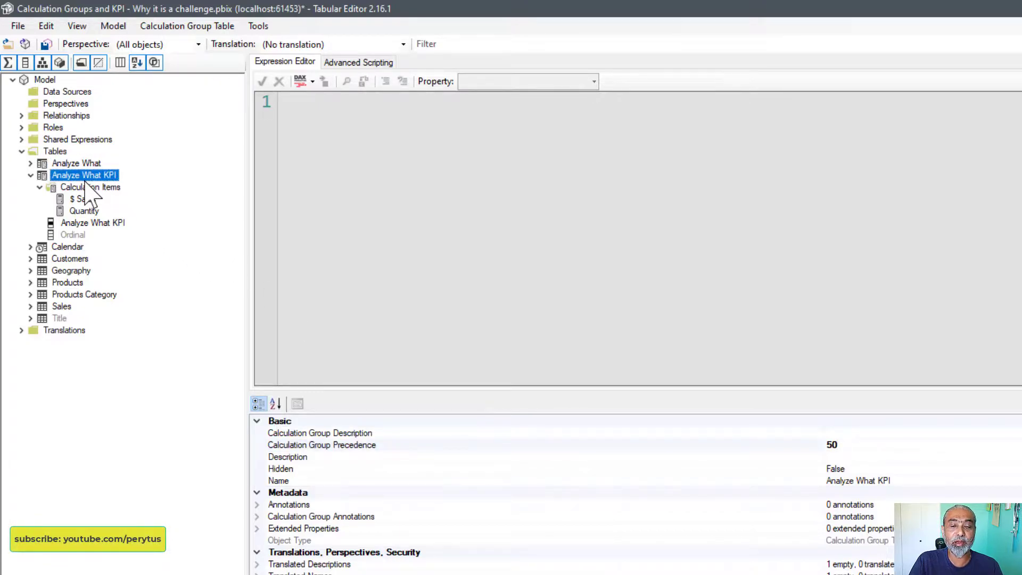
pyautogui.click(84, 165)
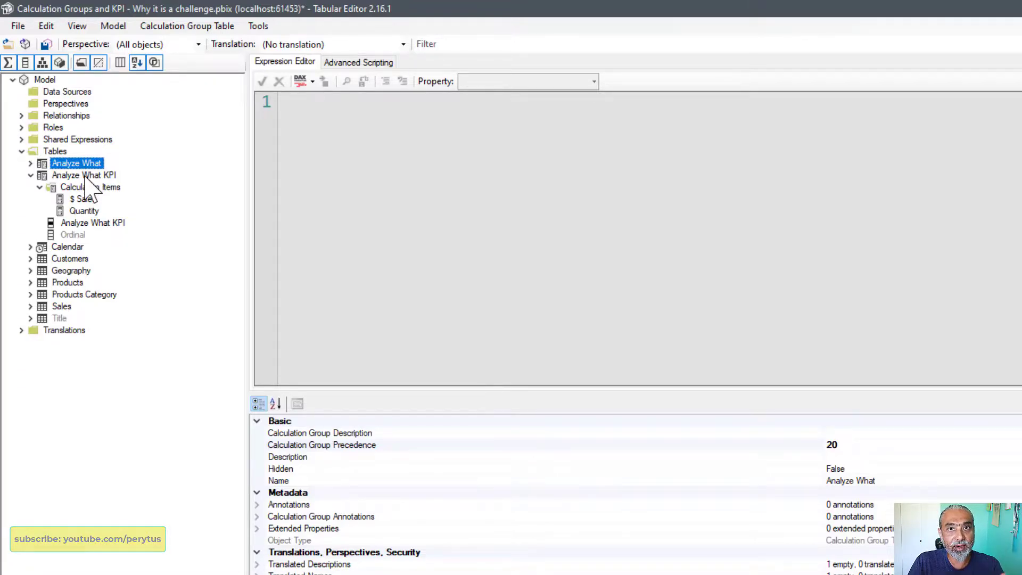
# Step: Set the Calculation Group Precedence of Analyze What KPI to 10 and save the changes to the connected model
pyautogui.click(84, 175)
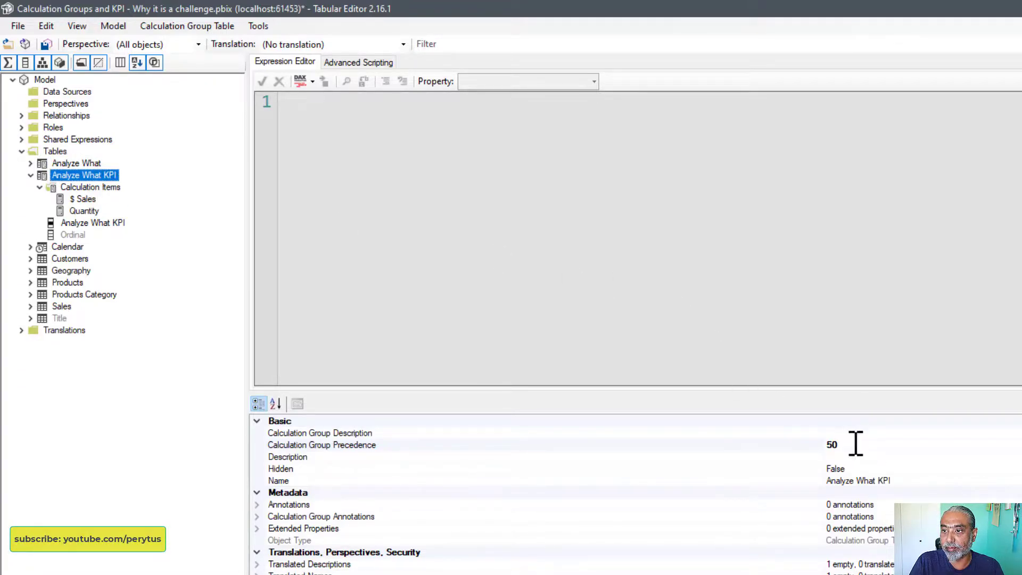
pyautogui.click(810, 445)
pyautogui.moveTo(885, 445); pyautogui.dragTo(814, 445)
pyautogui.write('10')
pyautogui.press('Return')
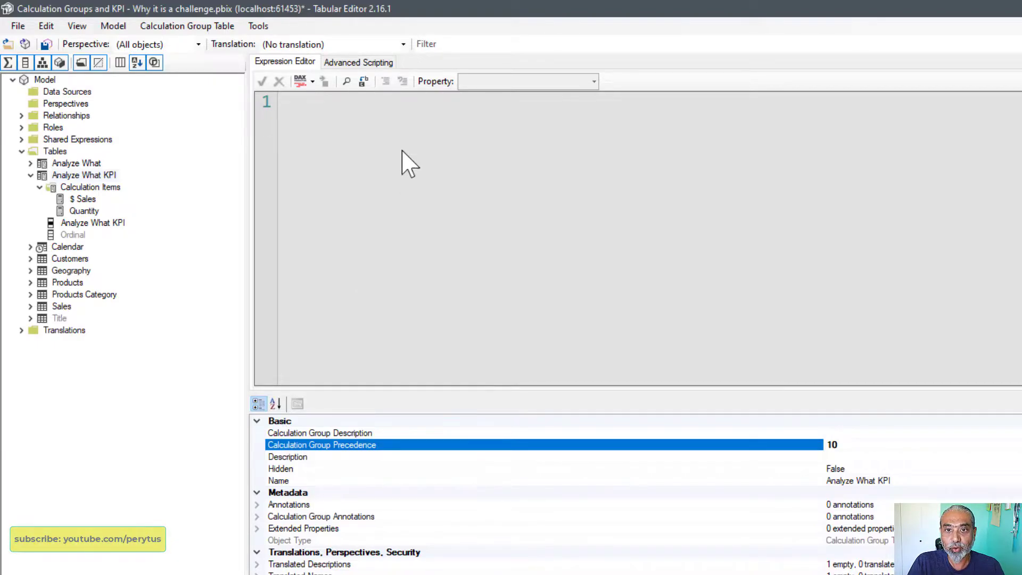
pyautogui.click(52, 47)
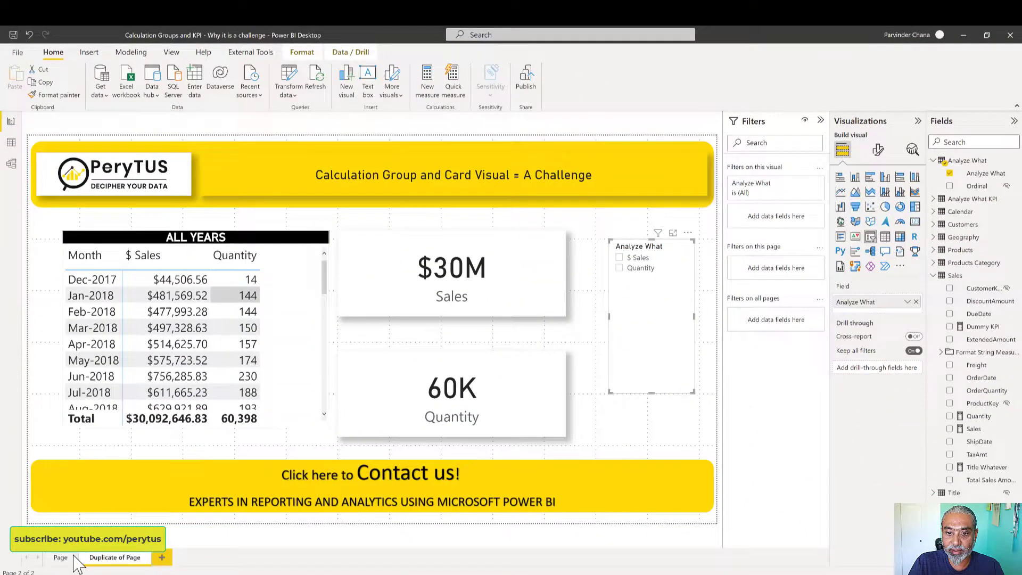
# Step: In Power BI Desktop, open the report page named Page and compare the fields and filters of the matrix, Sales card and Quantity card
pyautogui.click(60, 559)
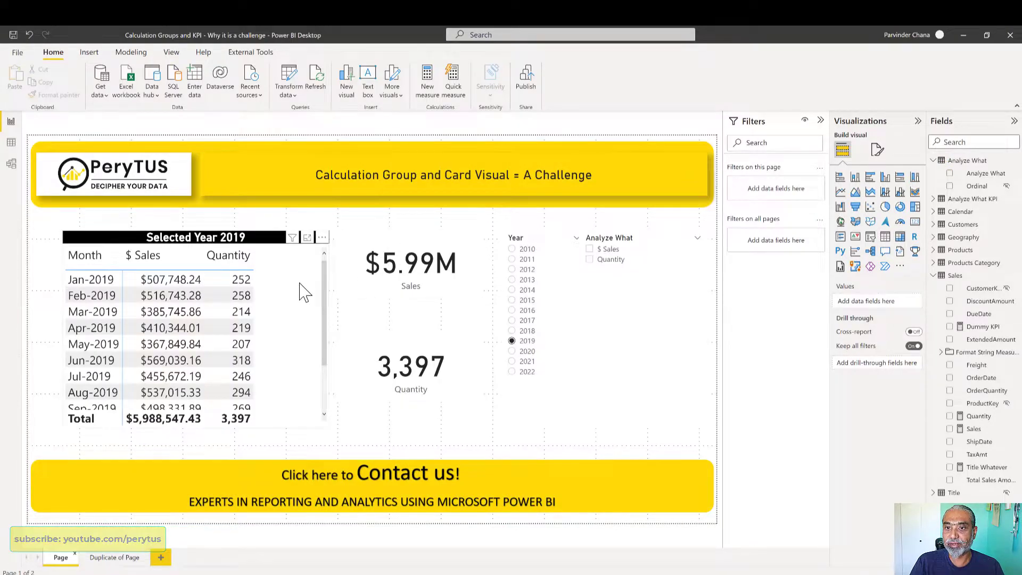
pyautogui.click(303, 292)
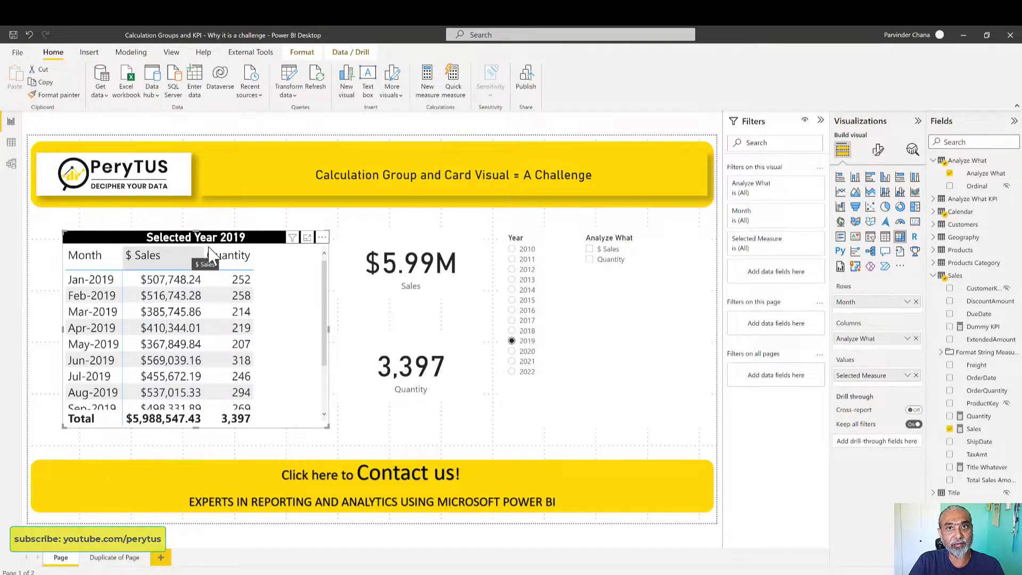
pyautogui.click(437, 276)
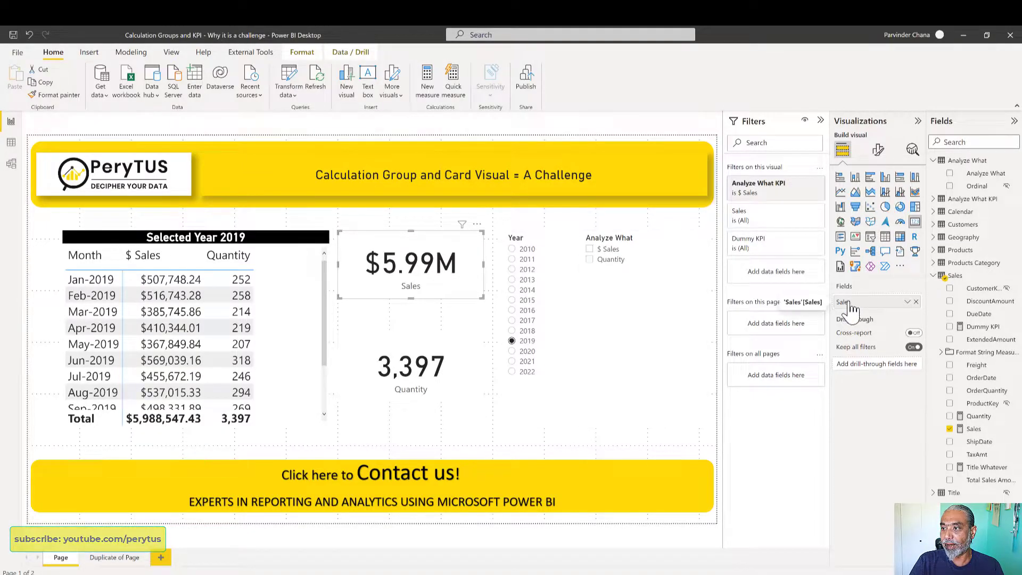
pyautogui.click(409, 389)
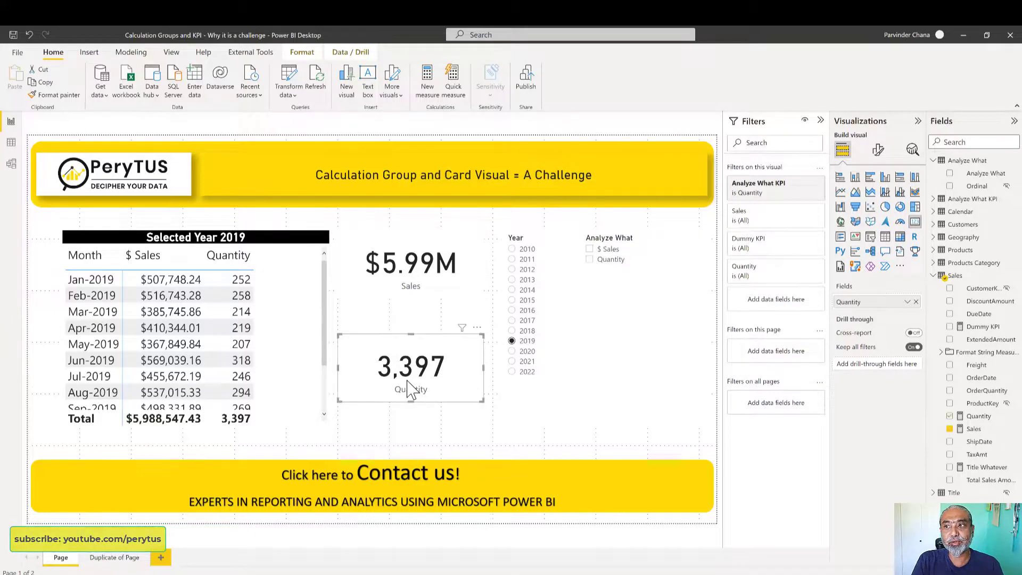
pyautogui.click(408, 264)
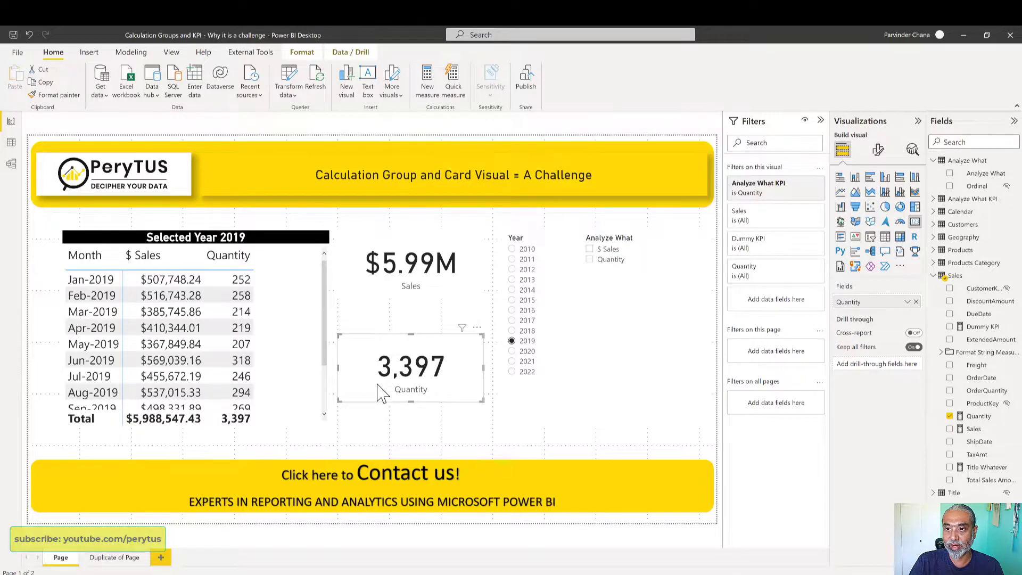
pyautogui.click(392, 287)
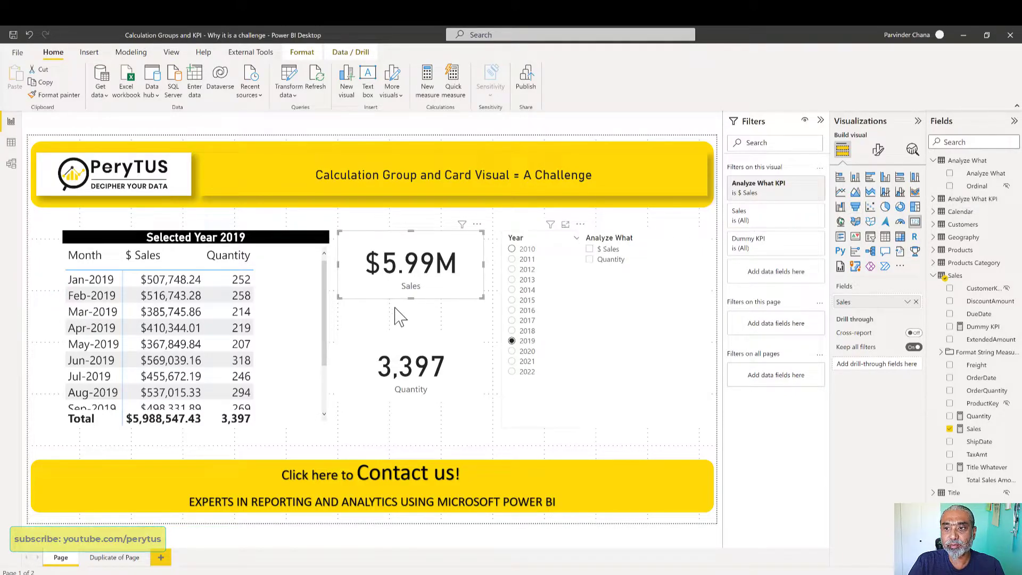
pyautogui.click(420, 372)
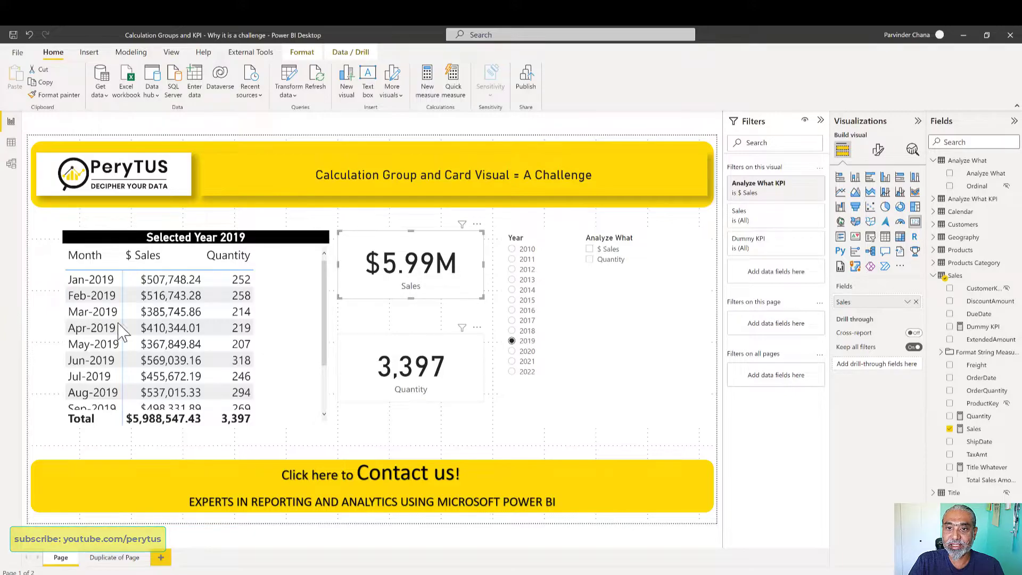
# Step: Check how both cards respond to selecting the matrix's Mar-2019 row and its $ Sales column
pyautogui.click(81, 313)
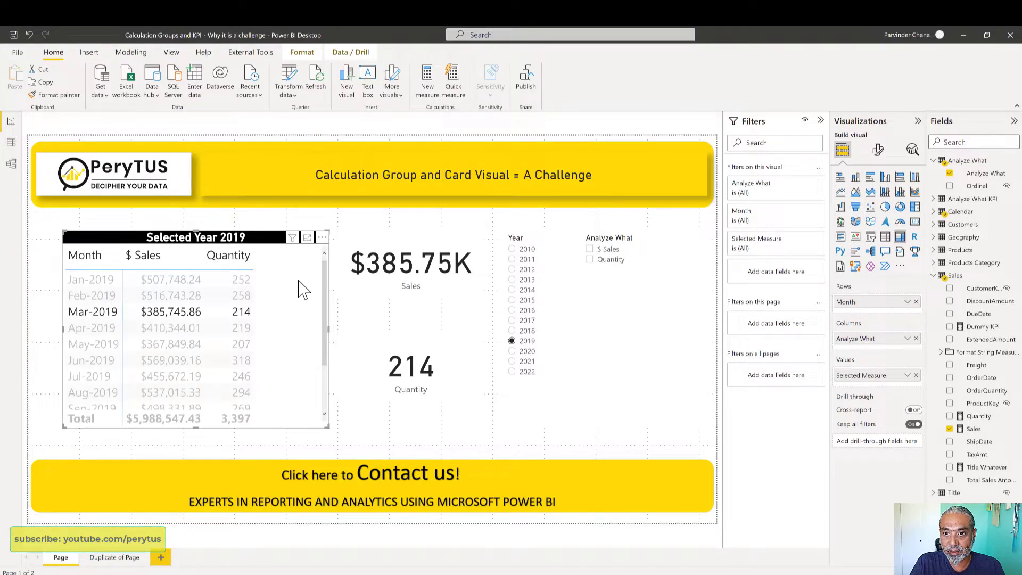
pyautogui.click(156, 261)
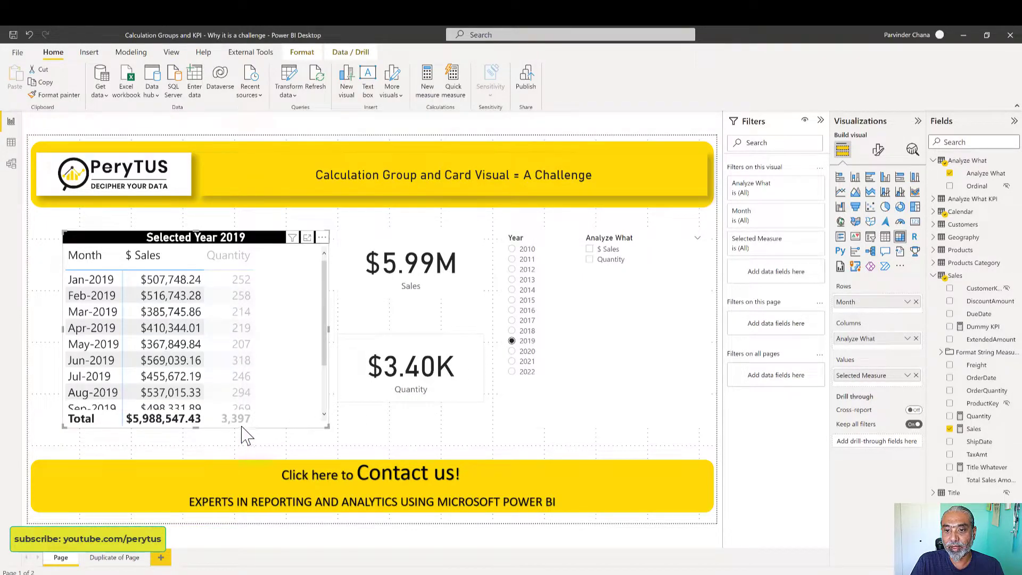
# Step: Set the Quantity card's callout value to display units None with 0 decimal places
pyautogui.click(450, 377)
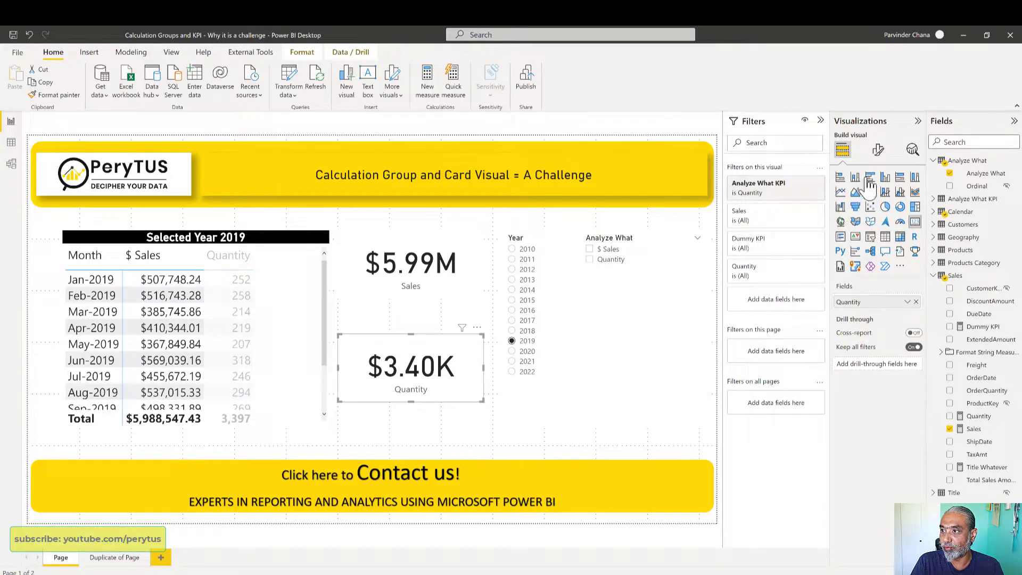
pyautogui.click(878, 152)
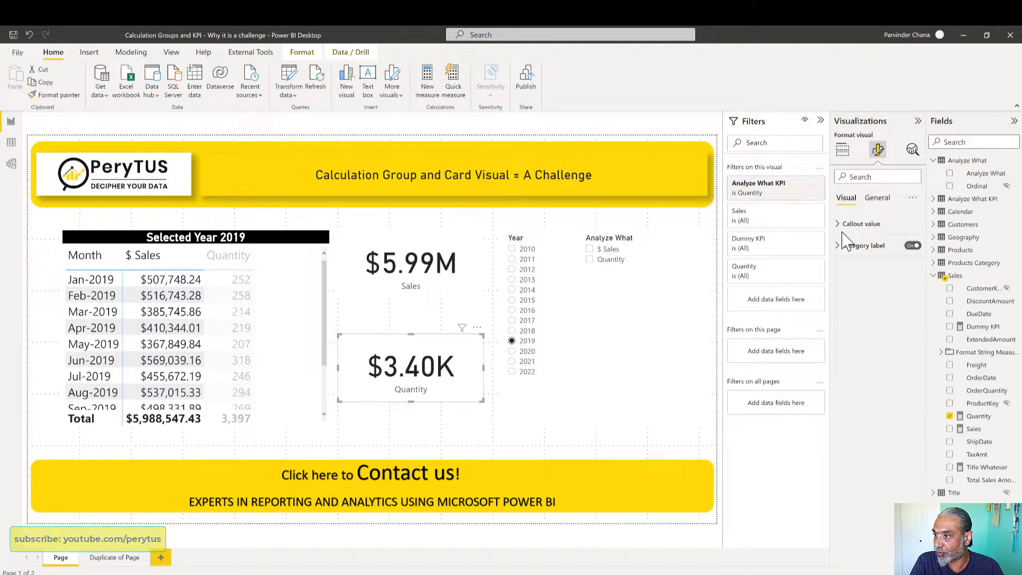
pyautogui.click(838, 247)
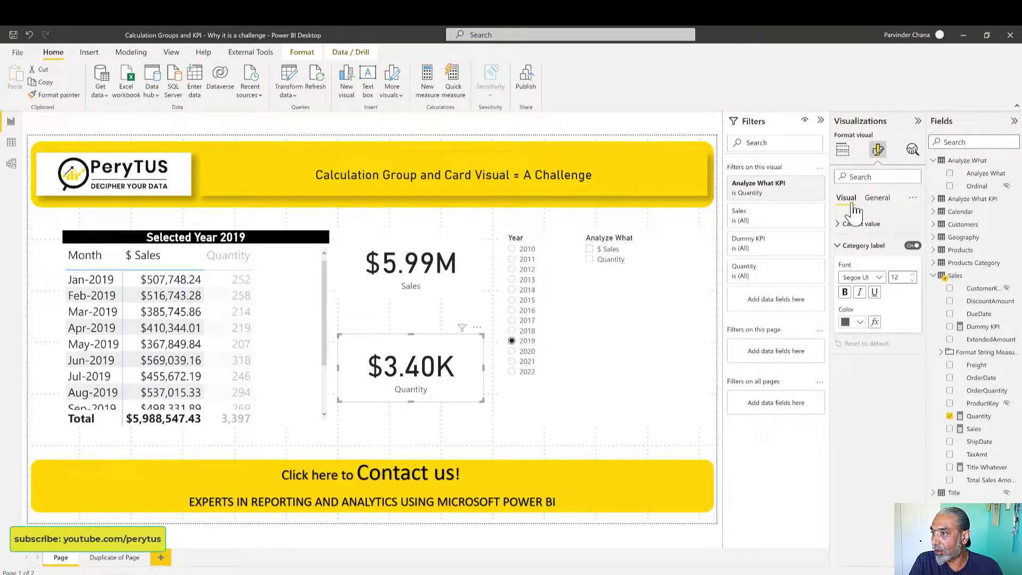
pyautogui.click(841, 232)
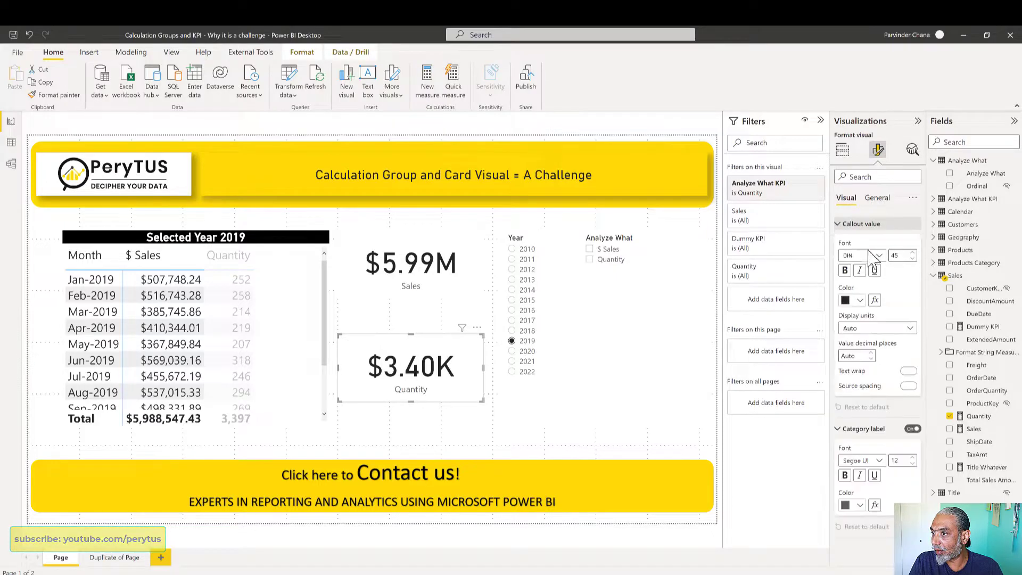
pyautogui.click(877, 329)
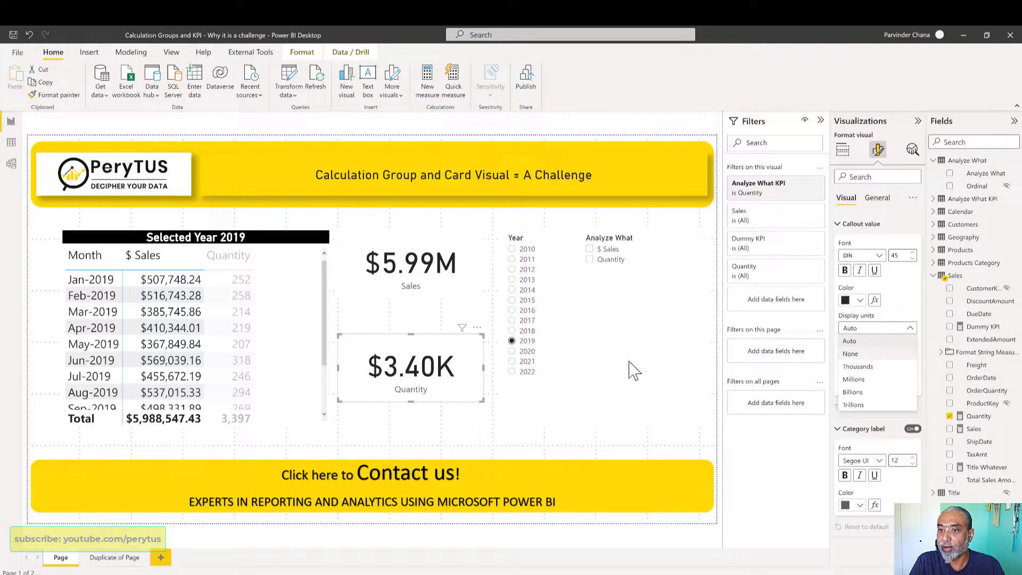
pyautogui.click(701, 360)
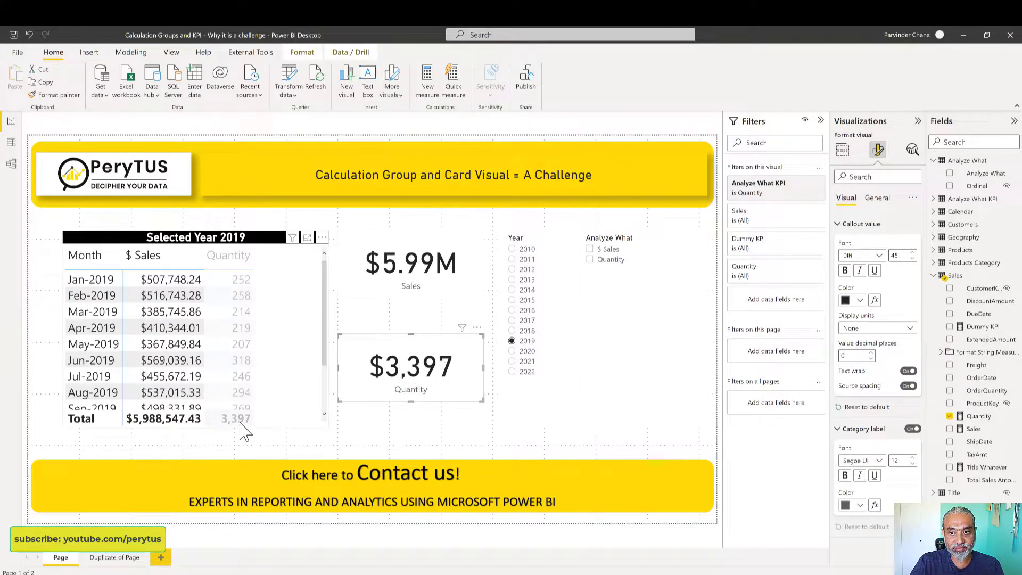
# Step: Check how both cards respond to selecting the matrix's Apr-2019 $ Sales value and the whole $ Sales column
pyautogui.click(176, 333)
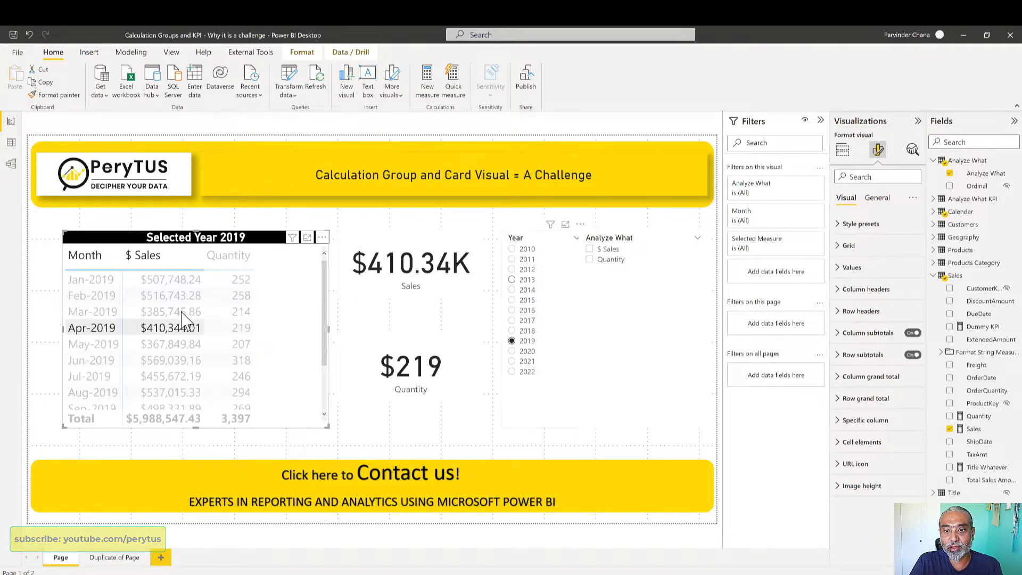
pyautogui.click(189, 249)
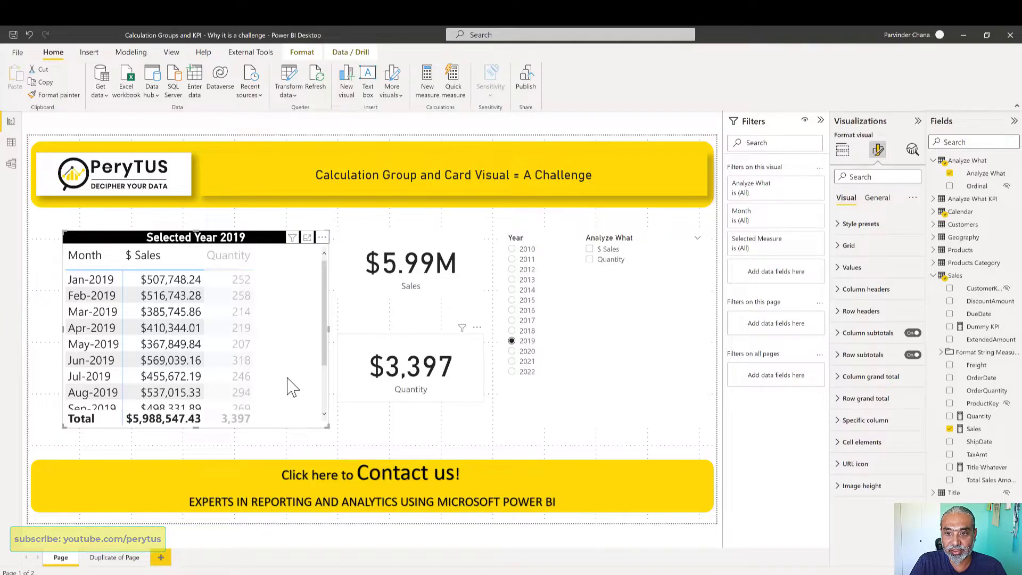
# Step: Check how both cards respond to selecting the matrix's Apr-2019 Quantity value and to choosing Quantity in the Analyze What slicer
pyautogui.click(242, 329)
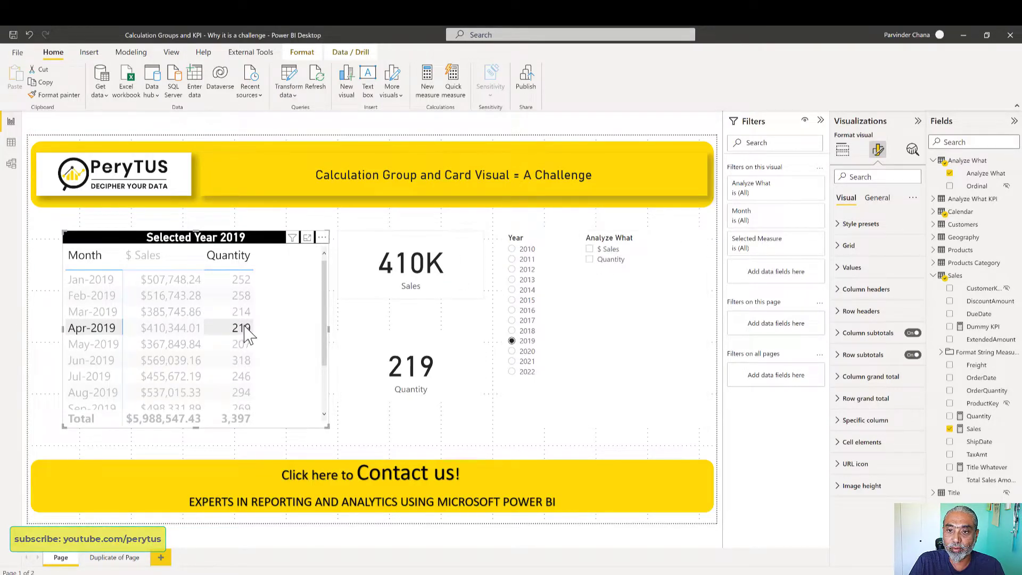
pyautogui.click(269, 332)
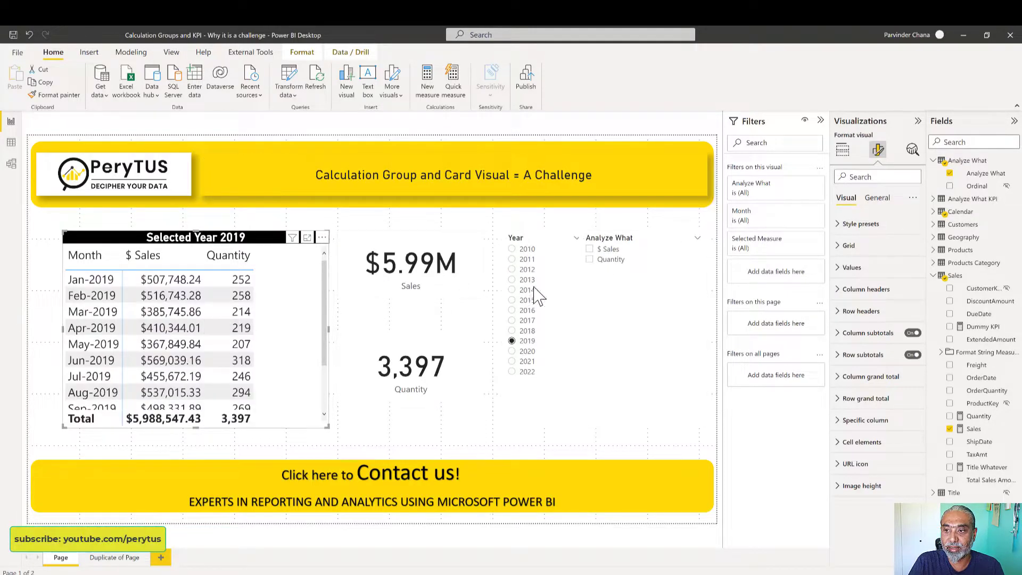
pyautogui.click(606, 252)
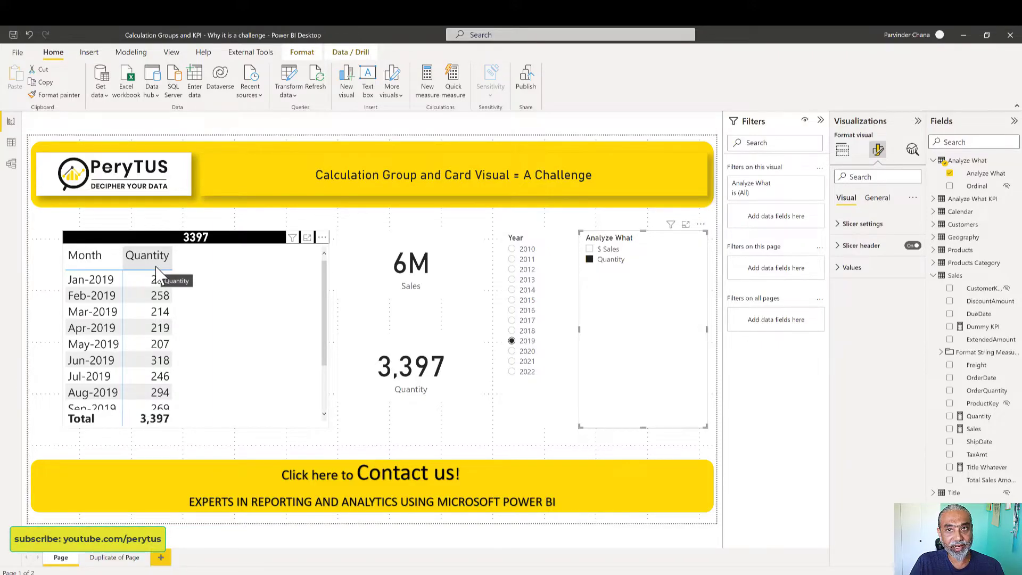
pyautogui.click(441, 368)
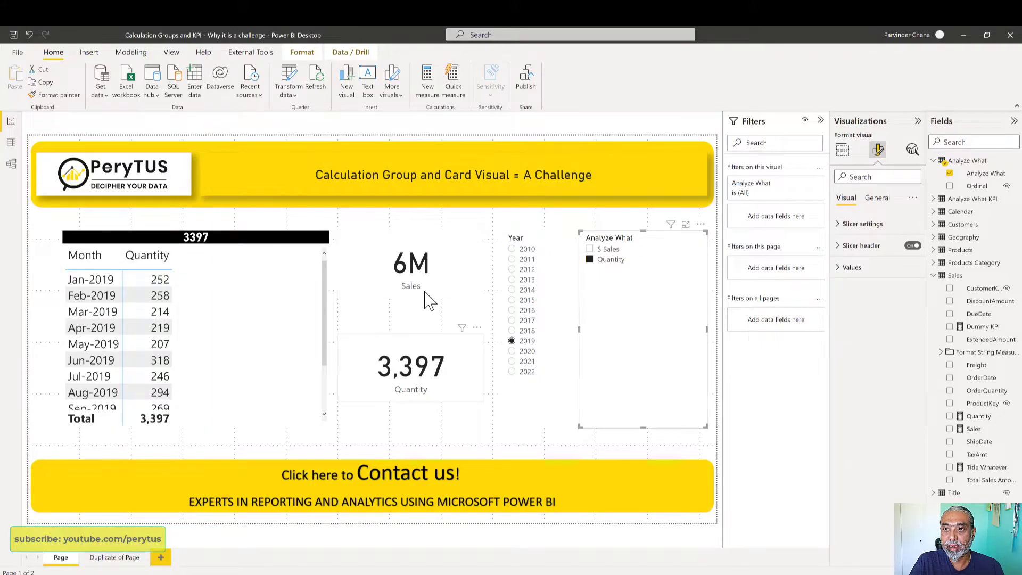
pyautogui.click(426, 294)
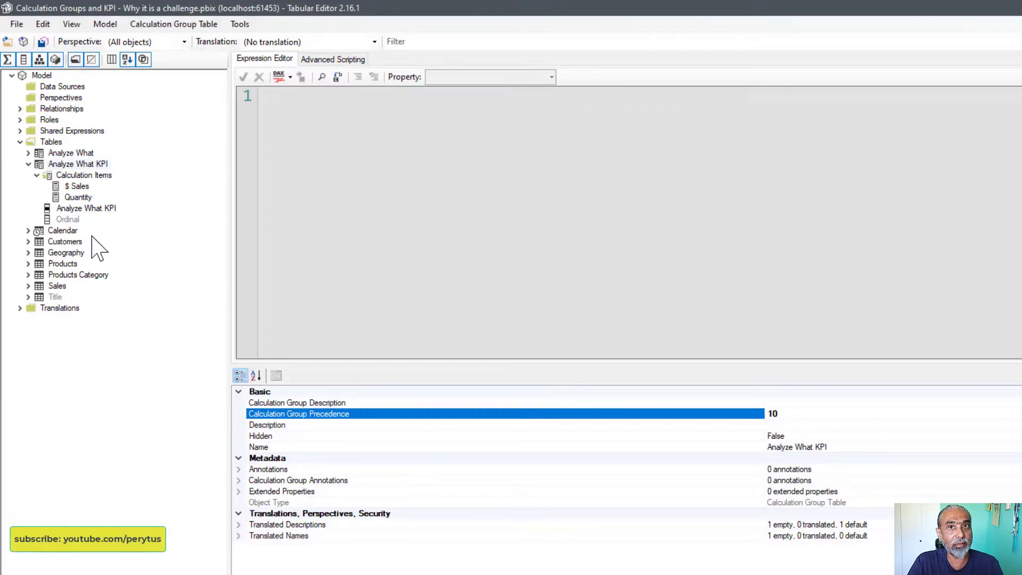
# Step: In Tabular Editor, examine the format string expression of the $ Sales calculation item in the Analyze What KPI group
pyautogui.click(77, 163)
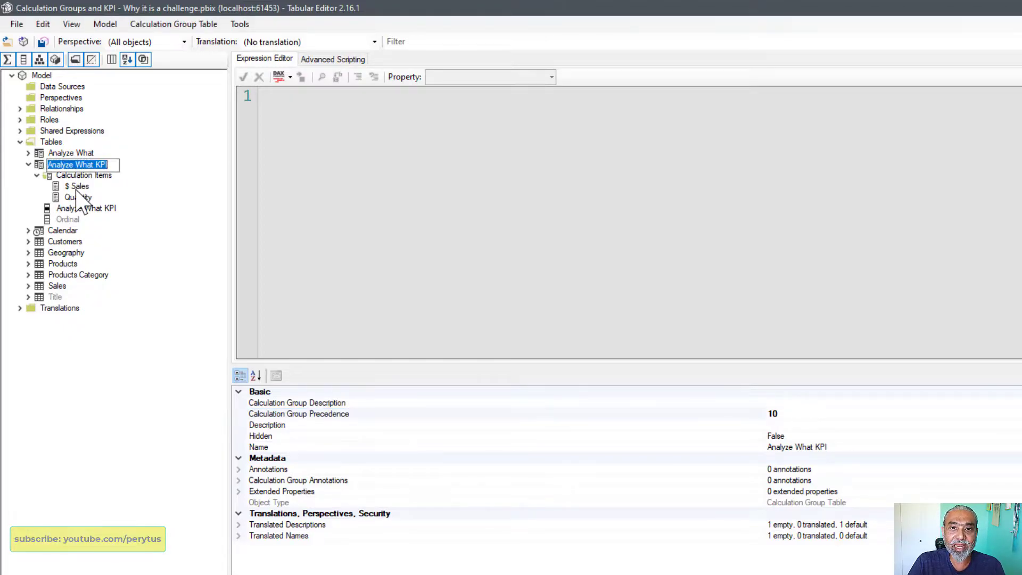
pyautogui.click(77, 186)
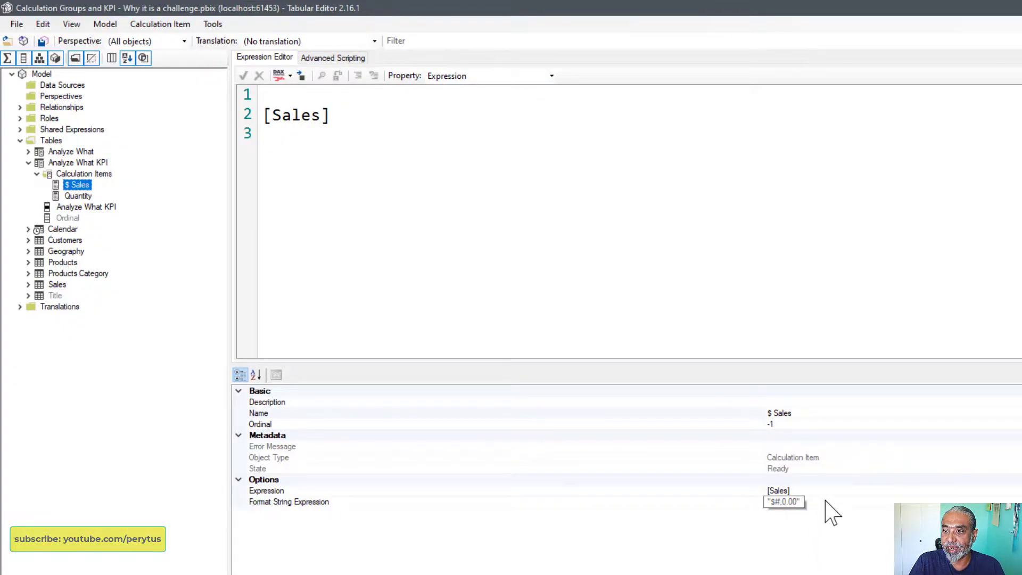
pyautogui.click(803, 501)
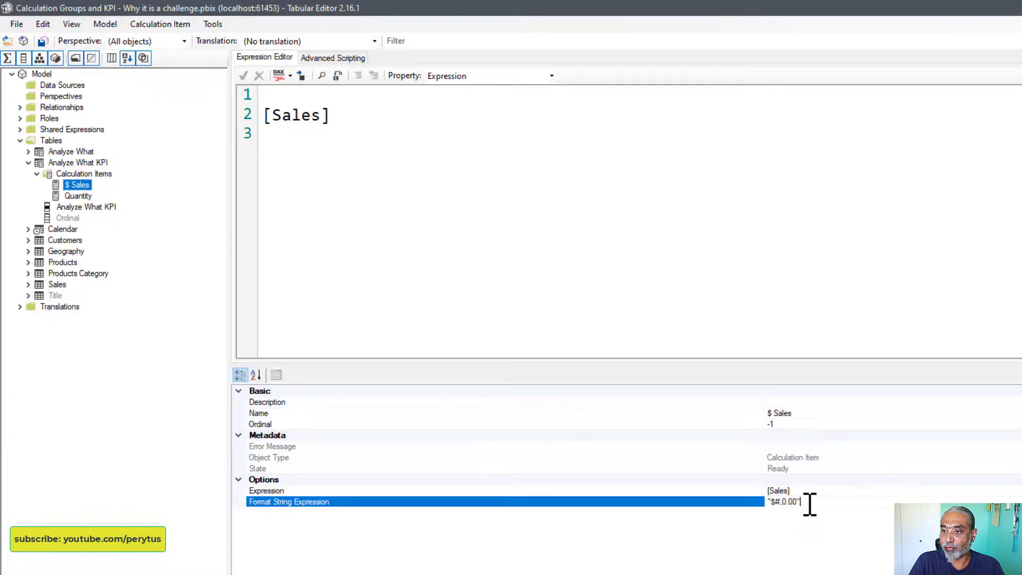
pyautogui.click(551, 76)
pyautogui.click(488, 98)
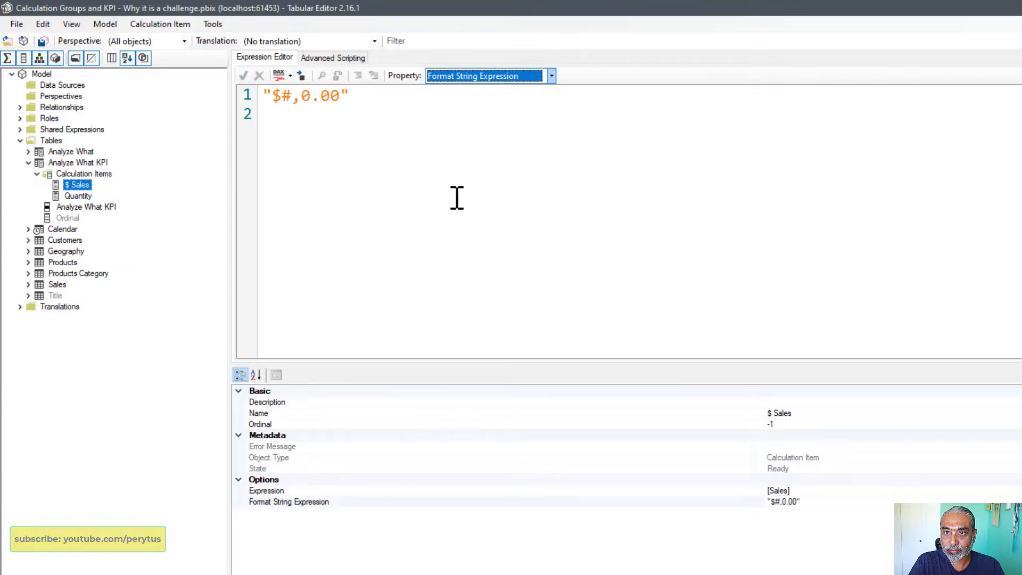
pyautogui.click(422, 162)
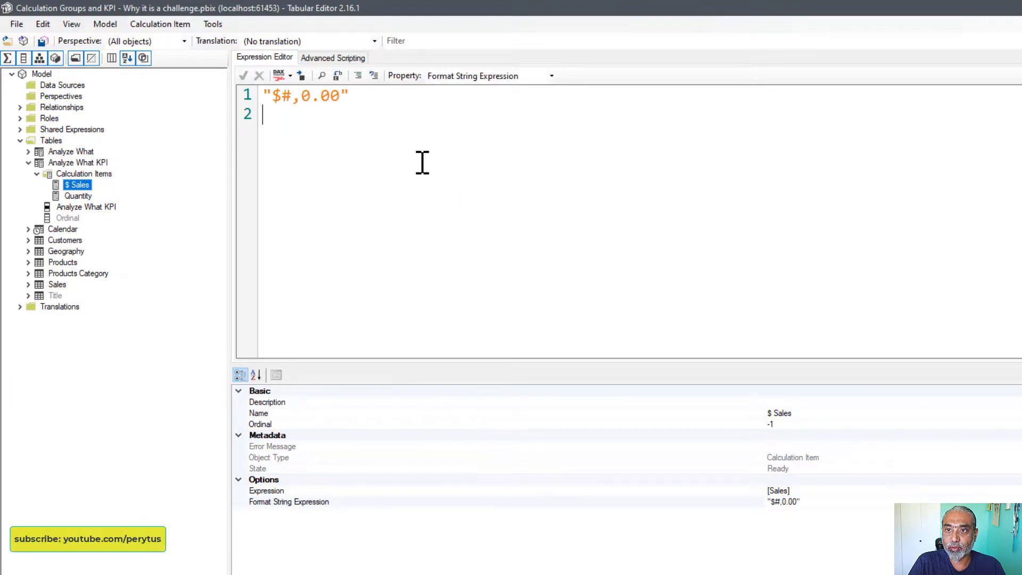
pyautogui.keyDown('ctrl'); pyautogui.scroll(2, 422, 162); pyautogui.keyUp('ctrl')
pyautogui.moveTo(272, 101); pyautogui.dragTo(397, 102)
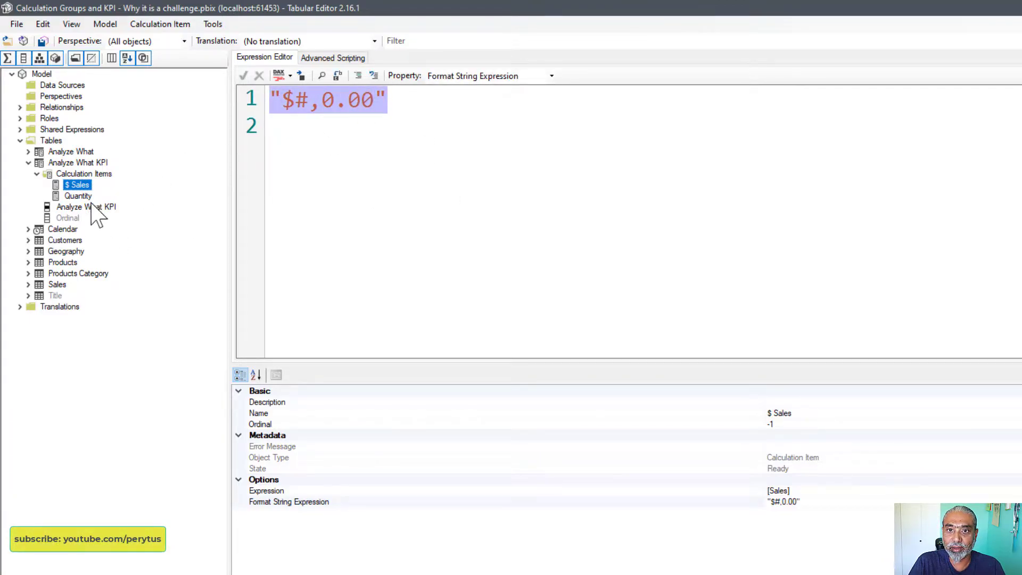
# Step: Display the format string expression of the Quantity calculation item in the Analyze What KPI group
pyautogui.click(78, 196)
pyautogui.click(552, 79)
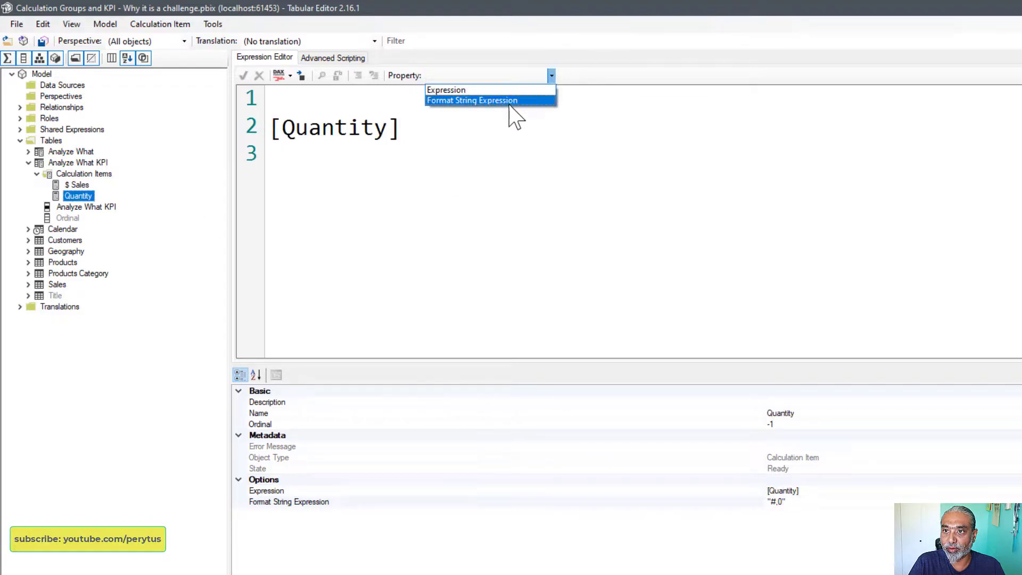
pyautogui.click(511, 103)
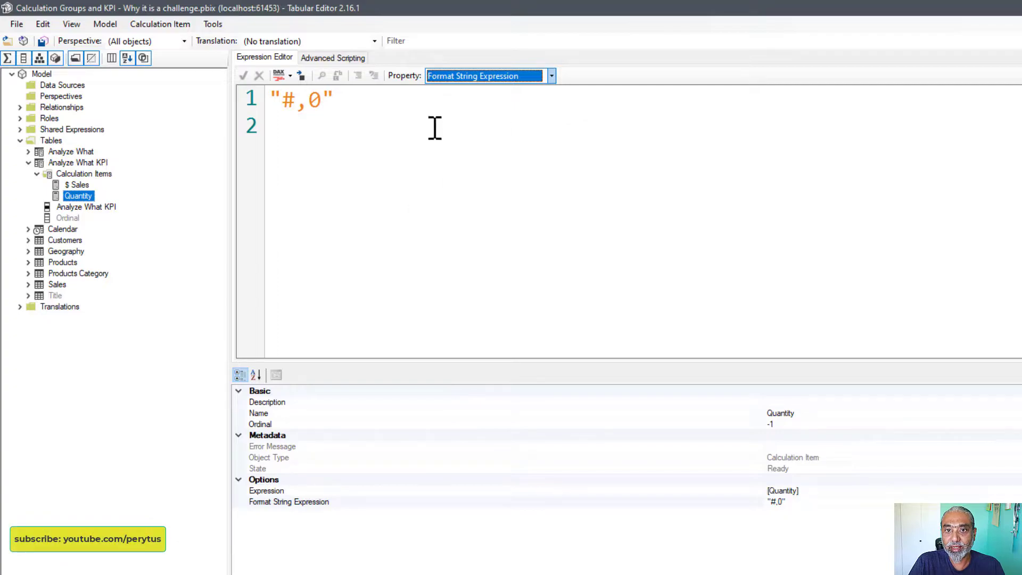
# Step: Compare the calculation group precedence and the calculation items of the Analyze What and Analyze What KPI groups
pyautogui.click(69, 152)
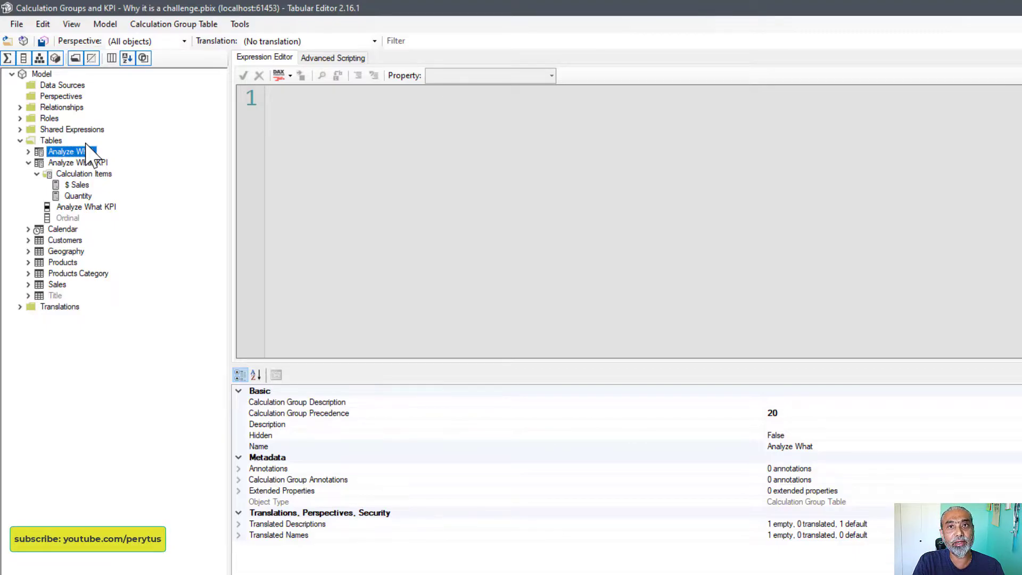
pyautogui.click(81, 163)
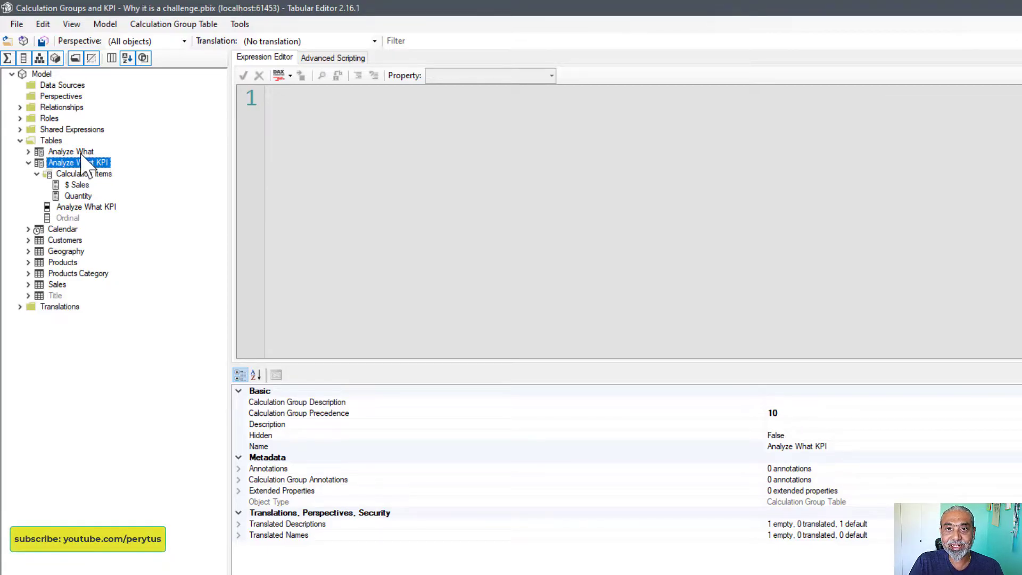
pyautogui.click(75, 152)
pyautogui.click(30, 152)
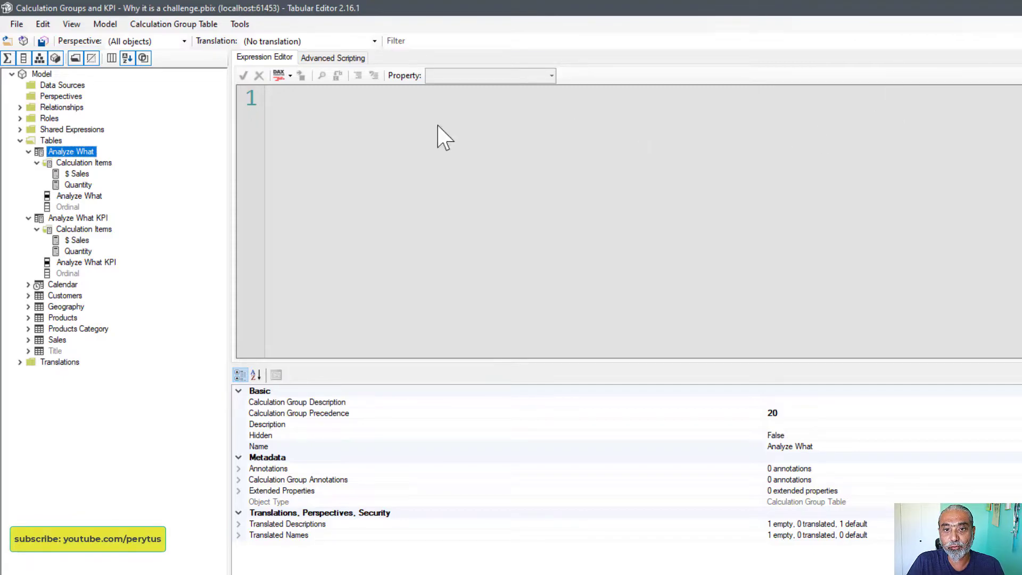
pyautogui.click(109, 220)
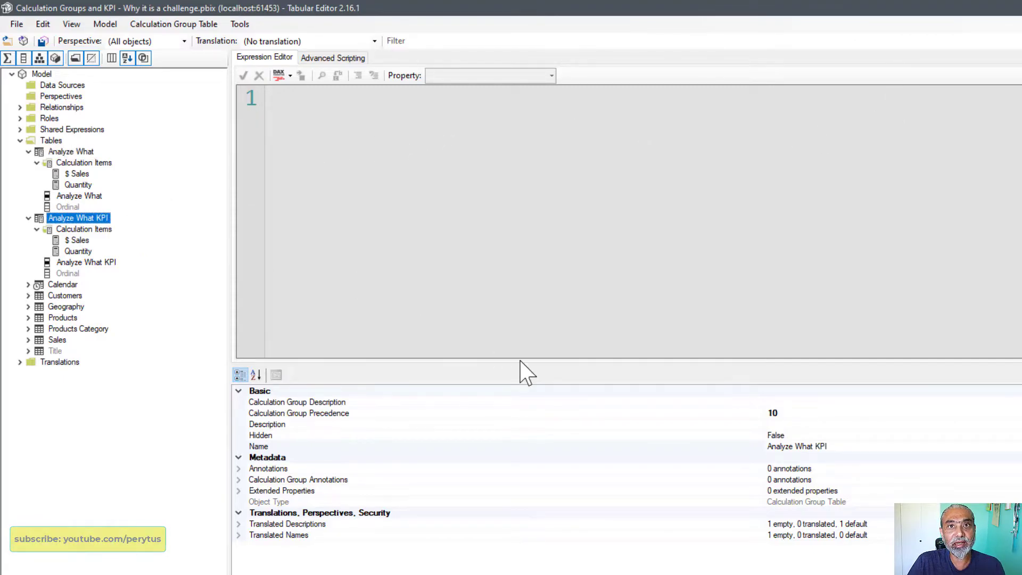
pyautogui.click(847, 536)
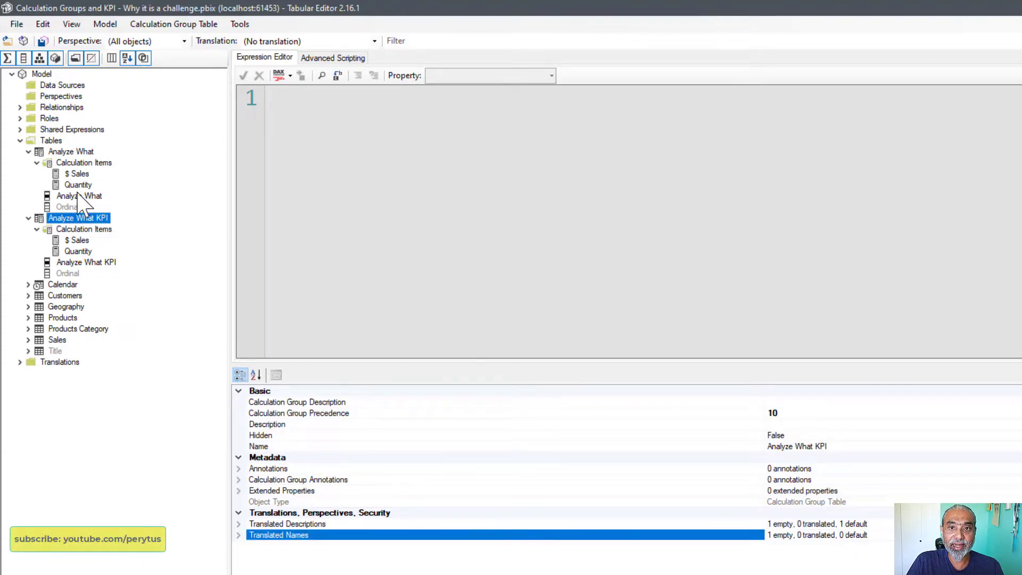
pyautogui.click(81, 163)
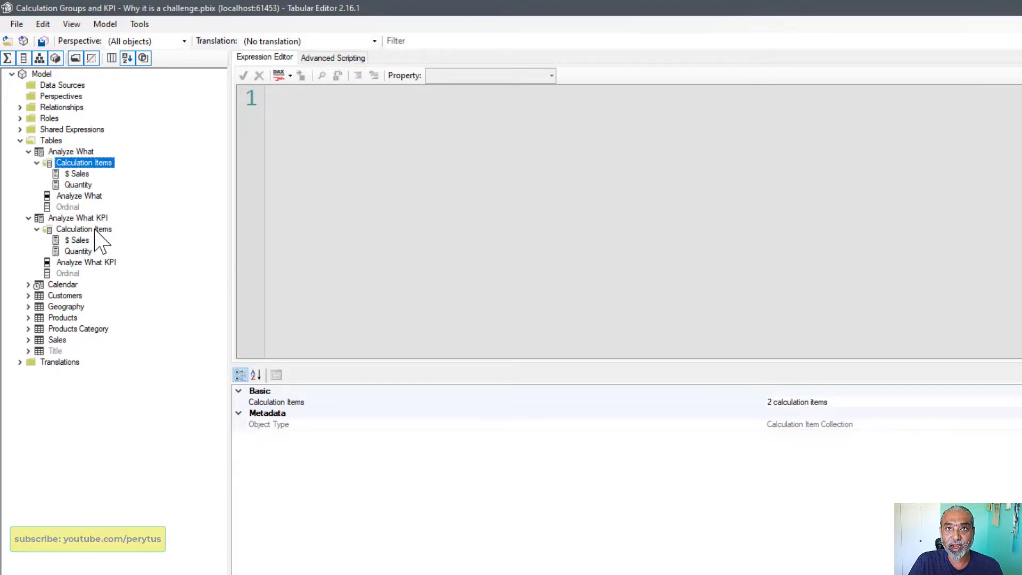
# Step: Switch to Power BI Desktop, search the fields for "dummy" and examine the formula of the Dummy KPI measure
pyautogui.click(352, 564)
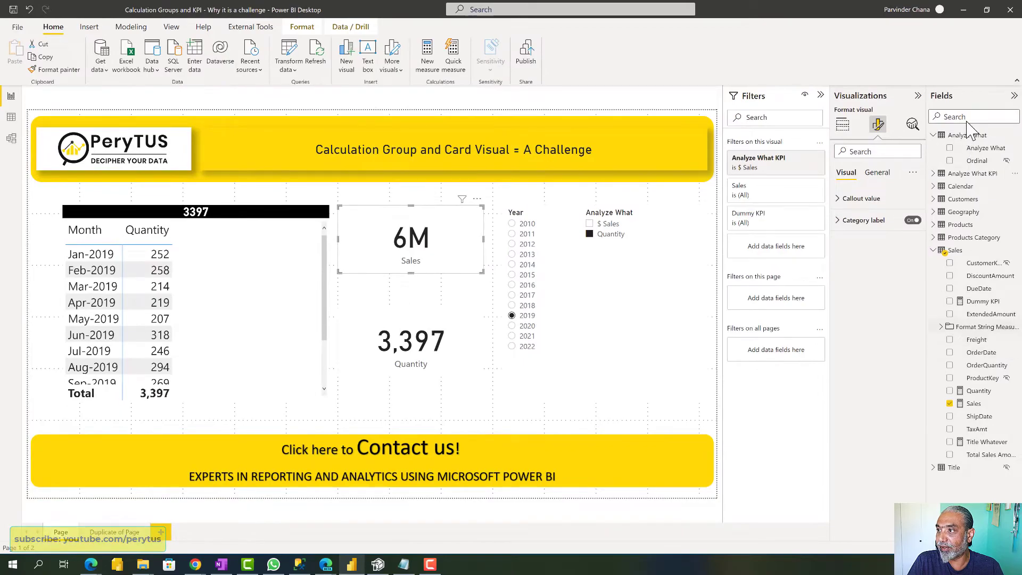
pyautogui.click(967, 118)
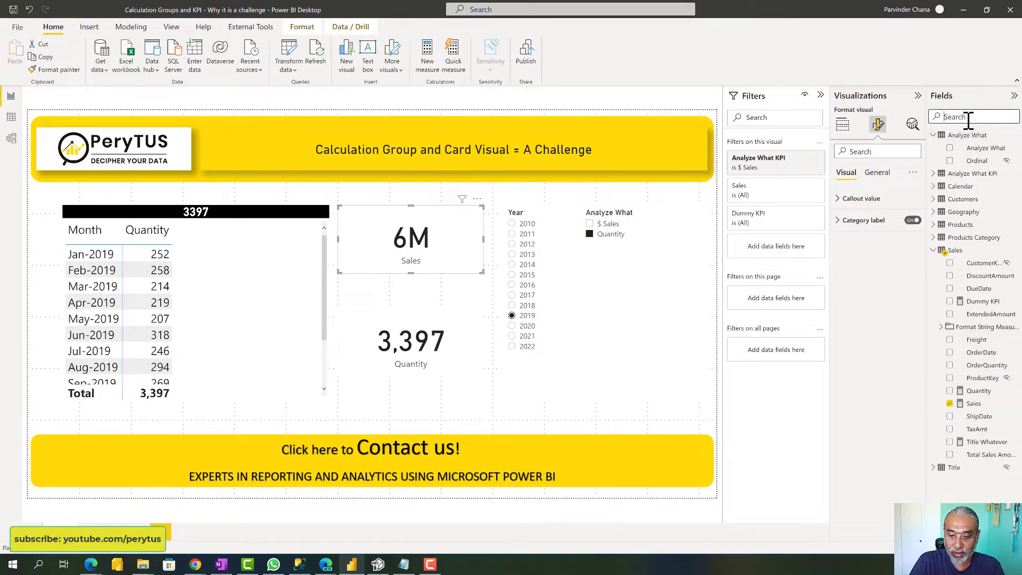
pyautogui.write('dummy')
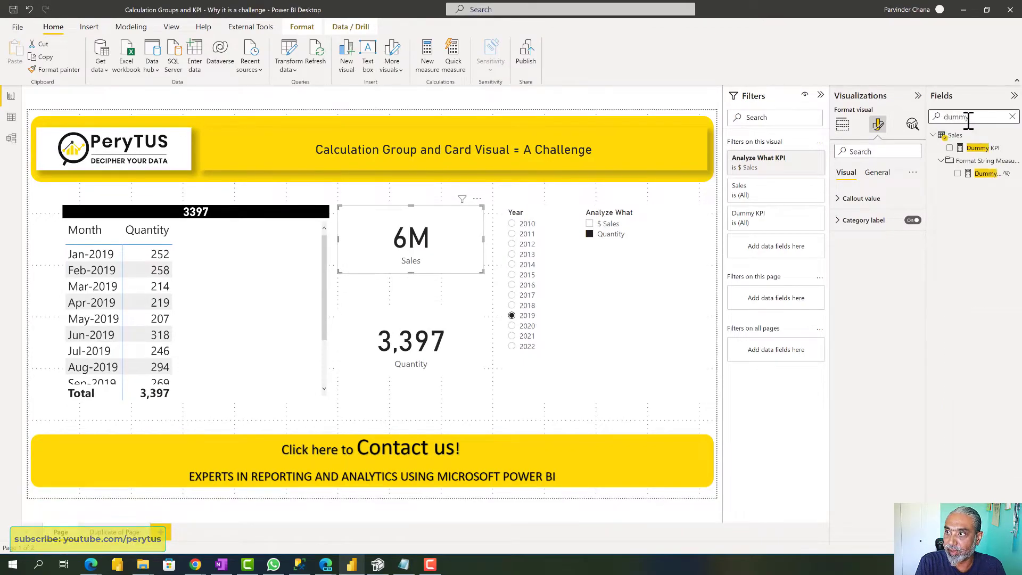
pyautogui.click(981, 148)
pyautogui.click(153, 99)
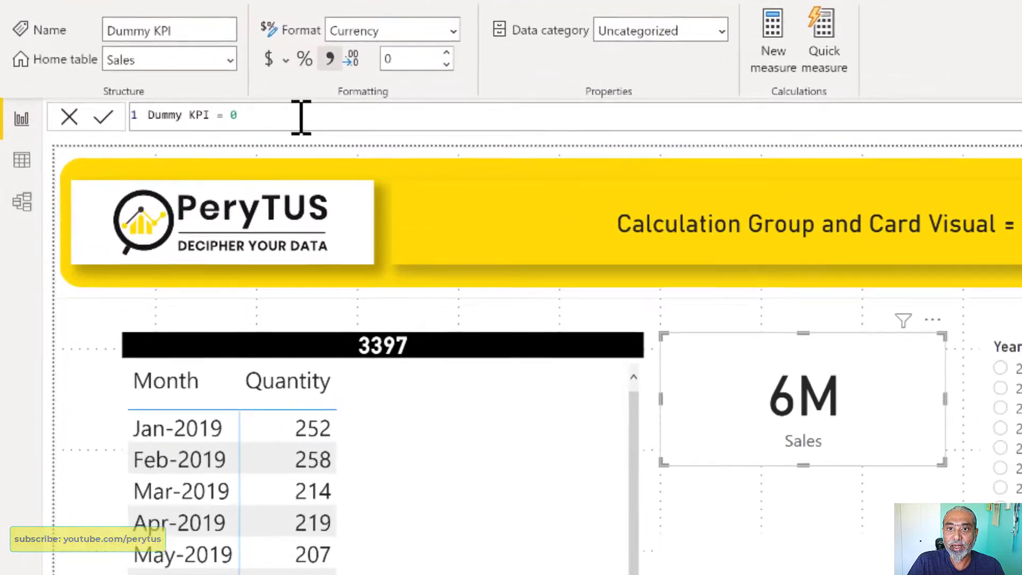
pyautogui.scroll(3, 307, 119)
pyautogui.doubleClick(303, 123)
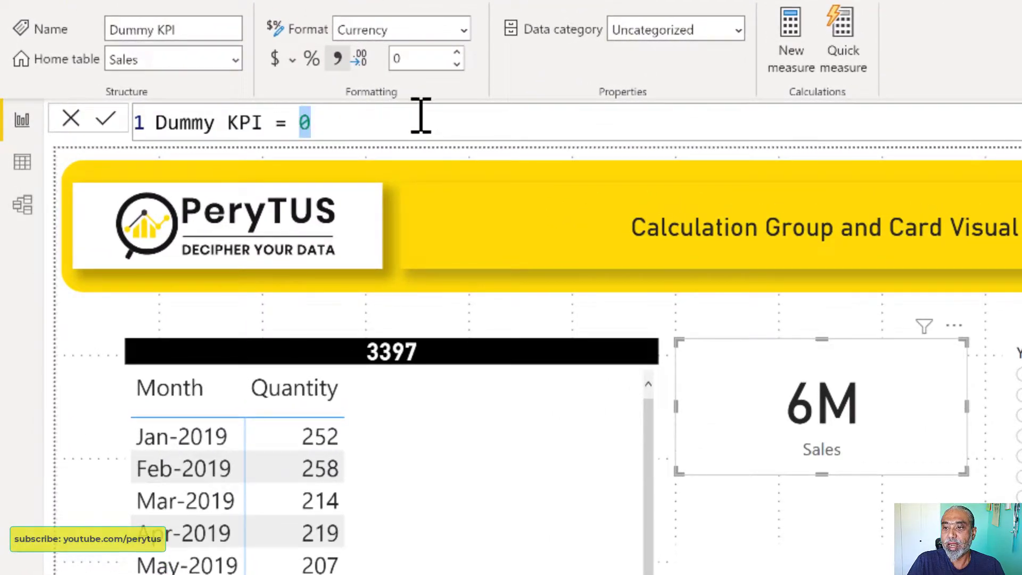
# Step: Replace the field in both the Sales card and the Quantity card with the Dummy KPI measure
pyautogui.click(829, 415)
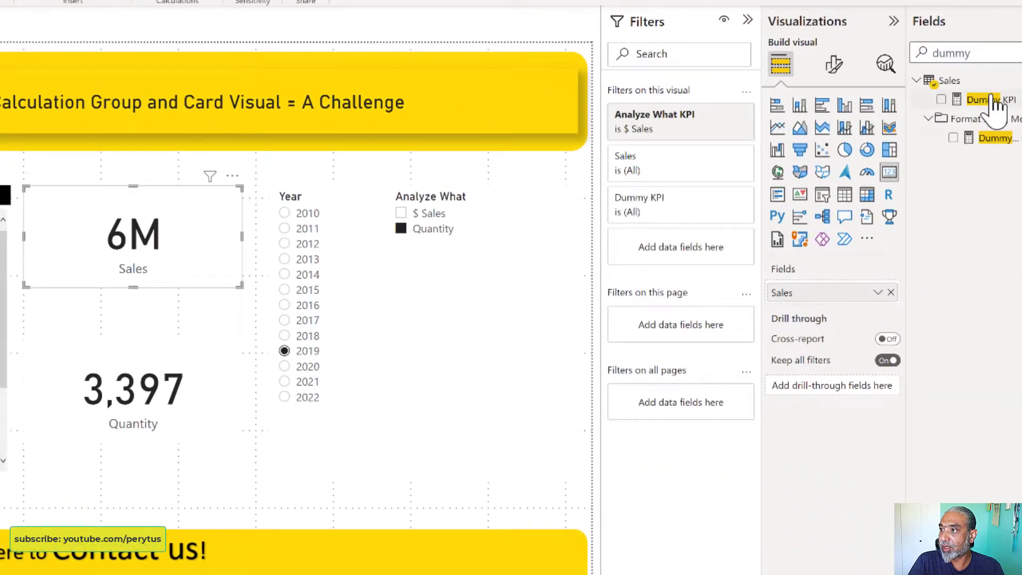
pyautogui.moveTo(993, 101); pyautogui.dragTo(811, 293)
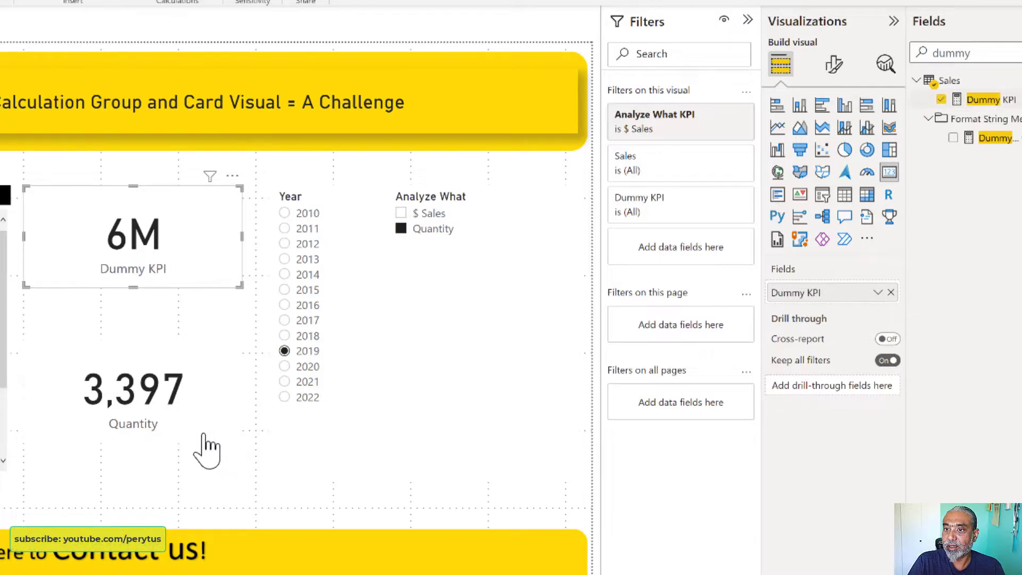
pyautogui.click(142, 427)
pyautogui.moveTo(993, 101); pyautogui.dragTo(811, 293)
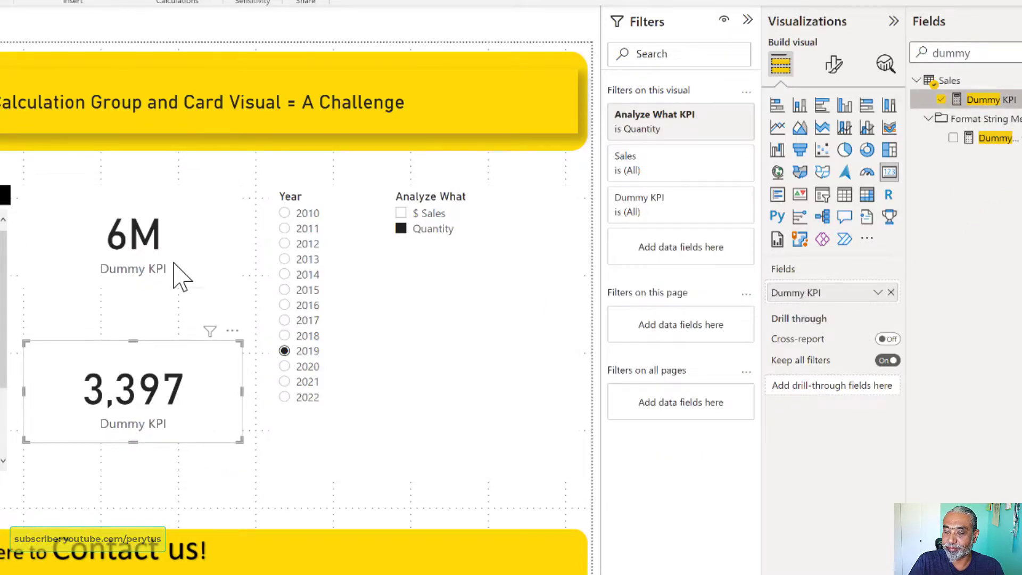
# Step: Rename the Dummy KPI field as Sales in the card filtered to $ Sales
pyautogui.click(176, 269)
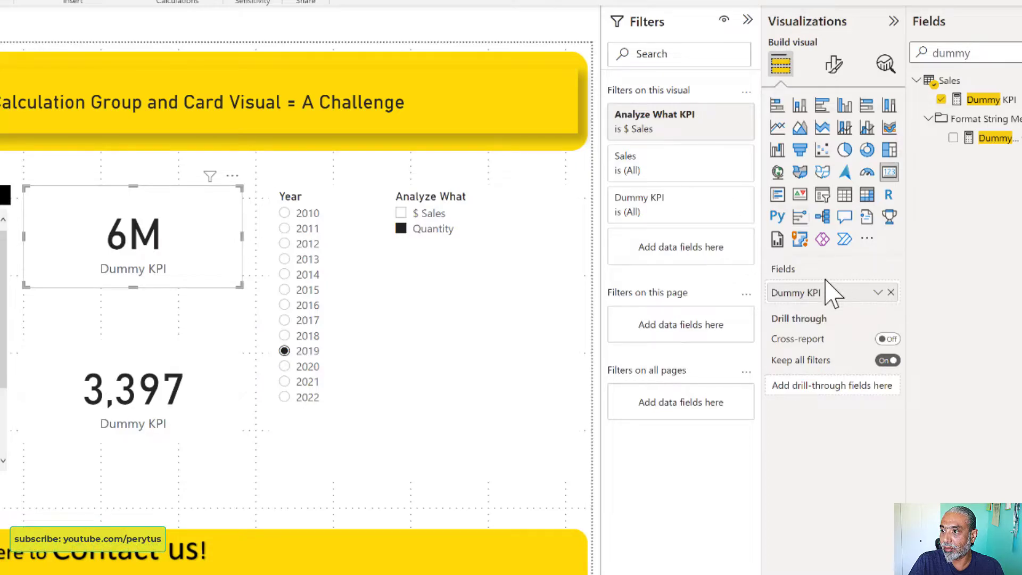
pyautogui.doubleClick(798, 294)
pyautogui.write('sa')
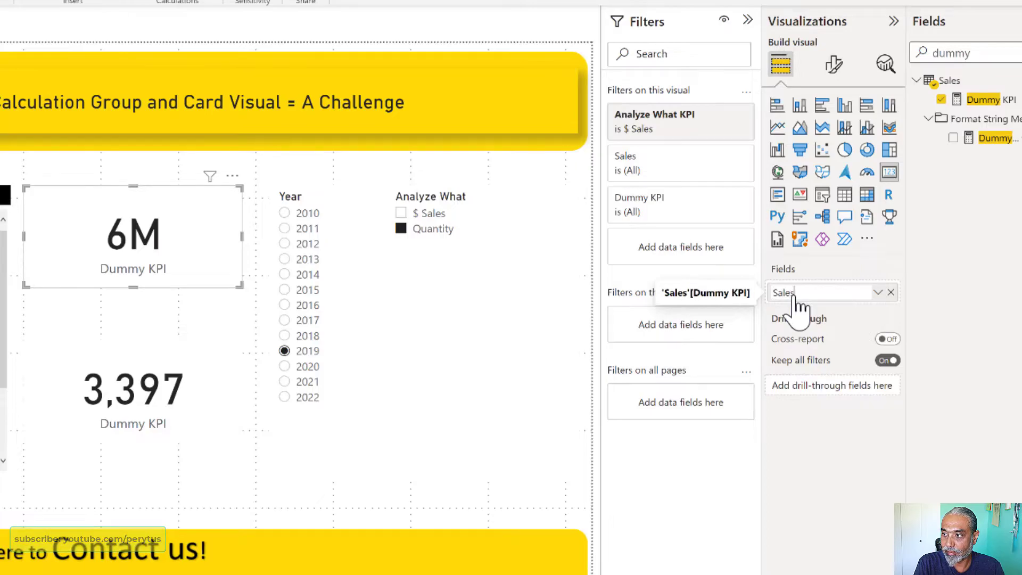
pyautogui.press('Return')
# Step: Open the Dummy KPI field name for editing in the card filtered to Quantity
pyautogui.click(152, 402)
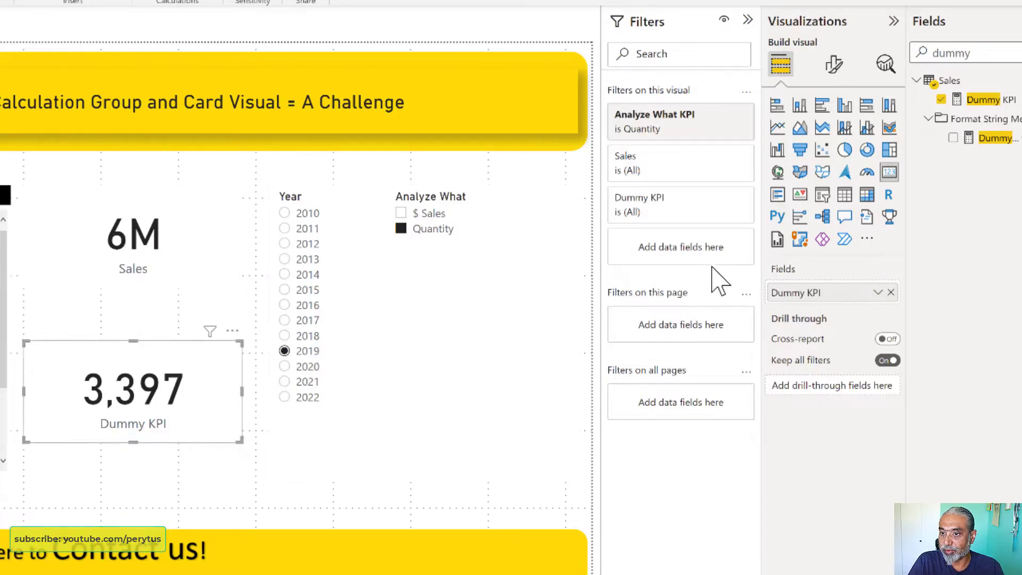
pyautogui.doubleClick(811, 297)
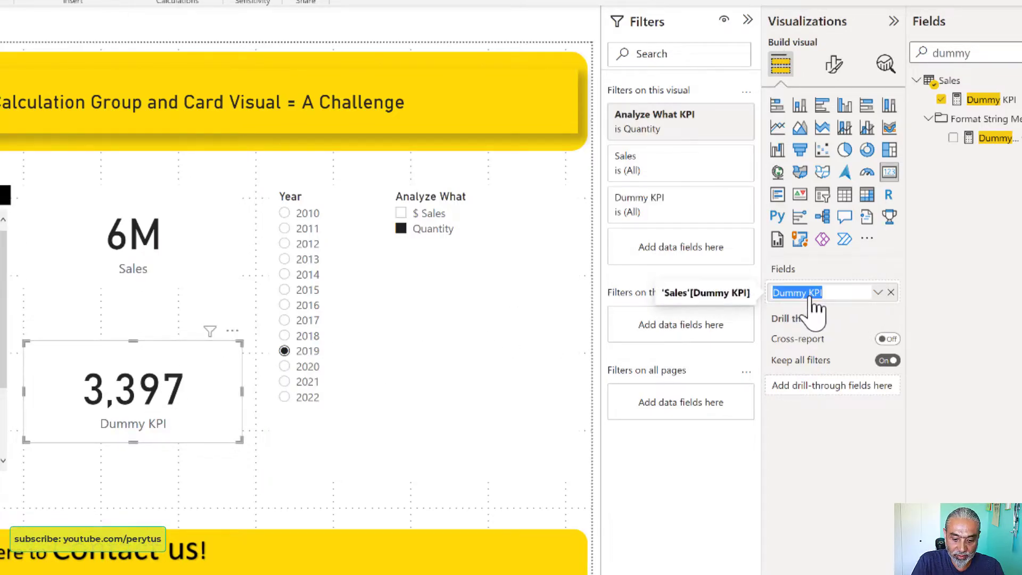